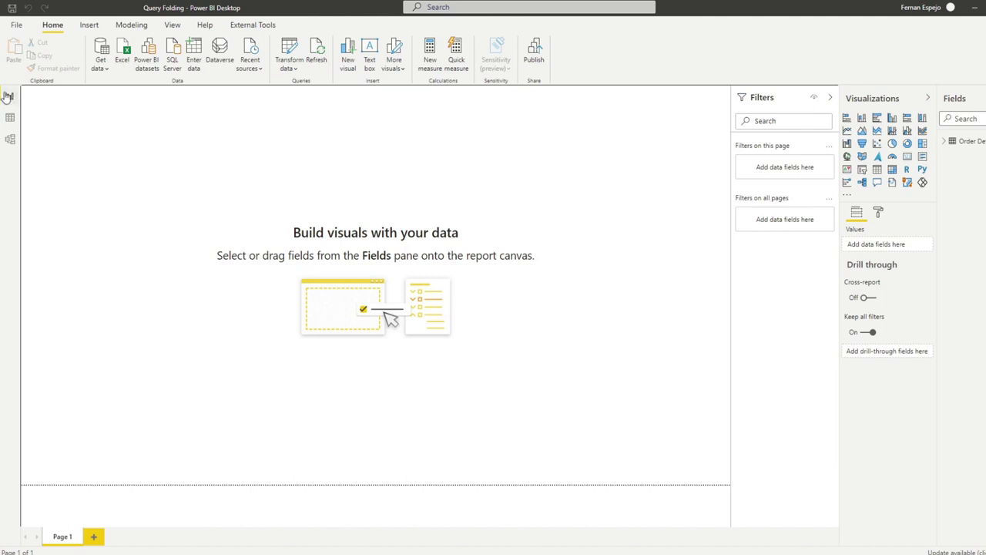
# Check the ContactName column of Order Details in Data view, then launch Power Query Editor via Transform data
pyautogui.click(10, 117)
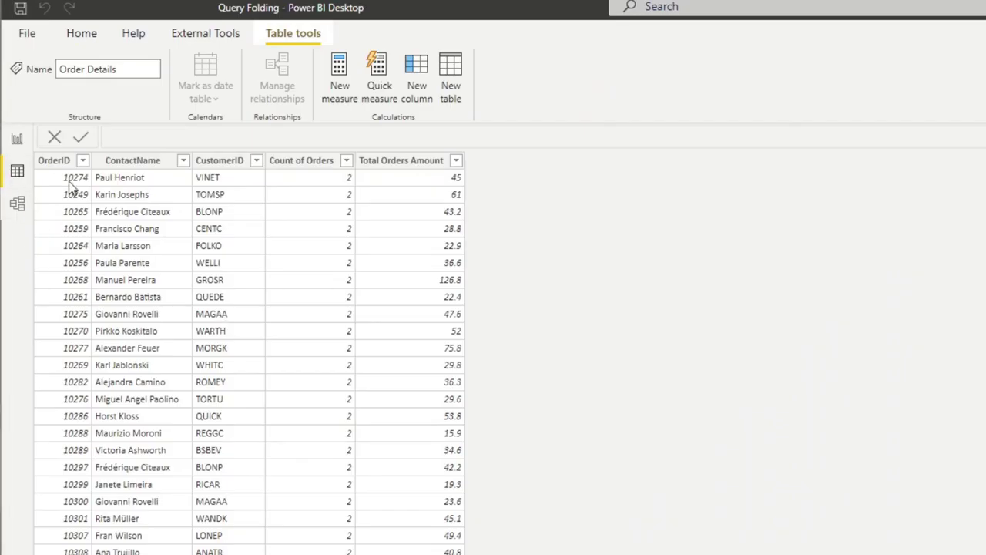
pyautogui.click(150, 316)
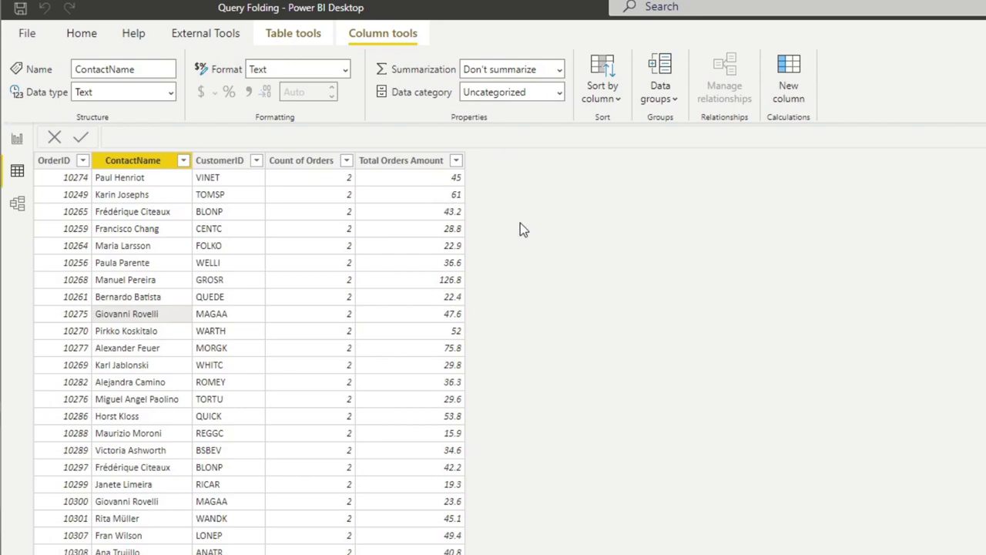
pyautogui.click(82, 33)
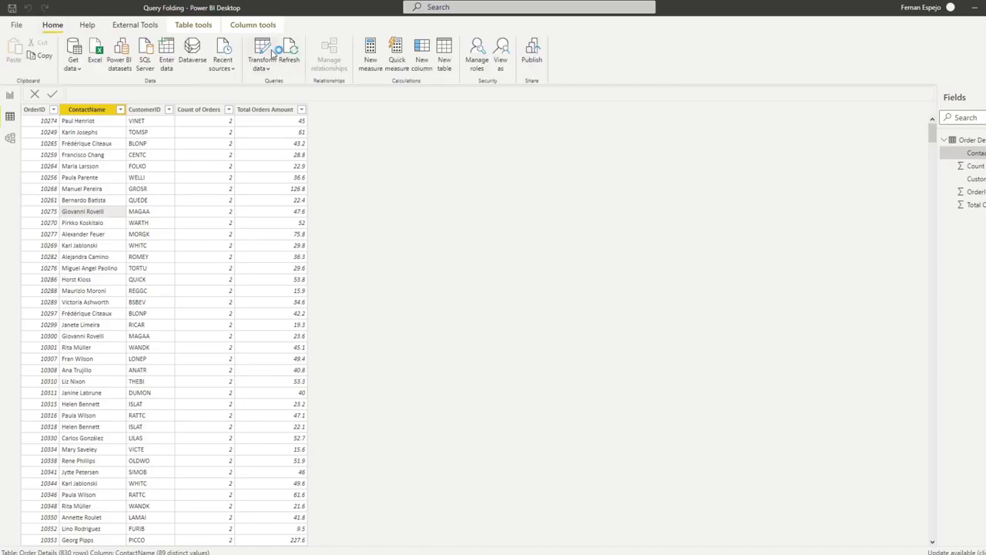
pyautogui.click(278, 52)
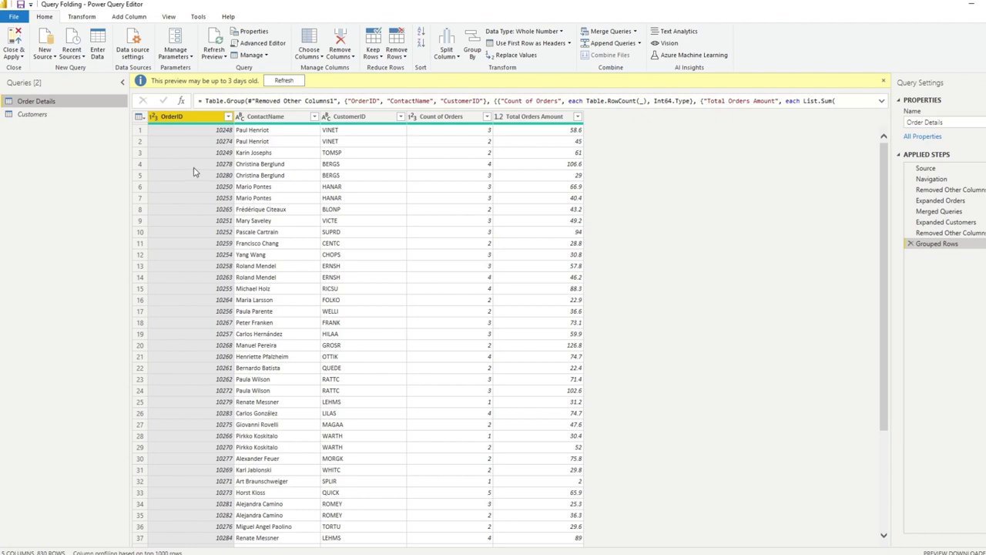
# Select the Customers query and bring up its Source step's entered data in the Create Table dialog
pyautogui.click(61, 115)
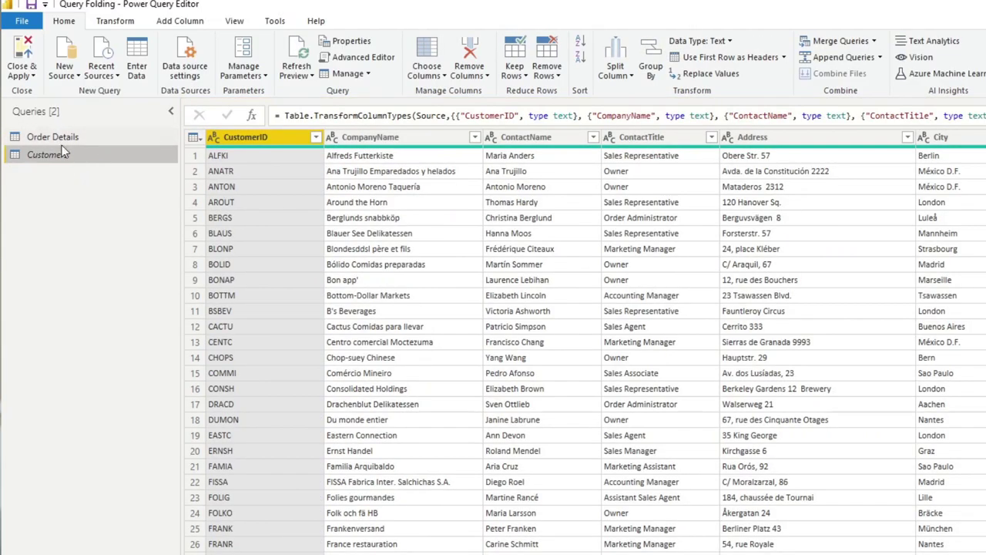
pyautogui.click(62, 137)
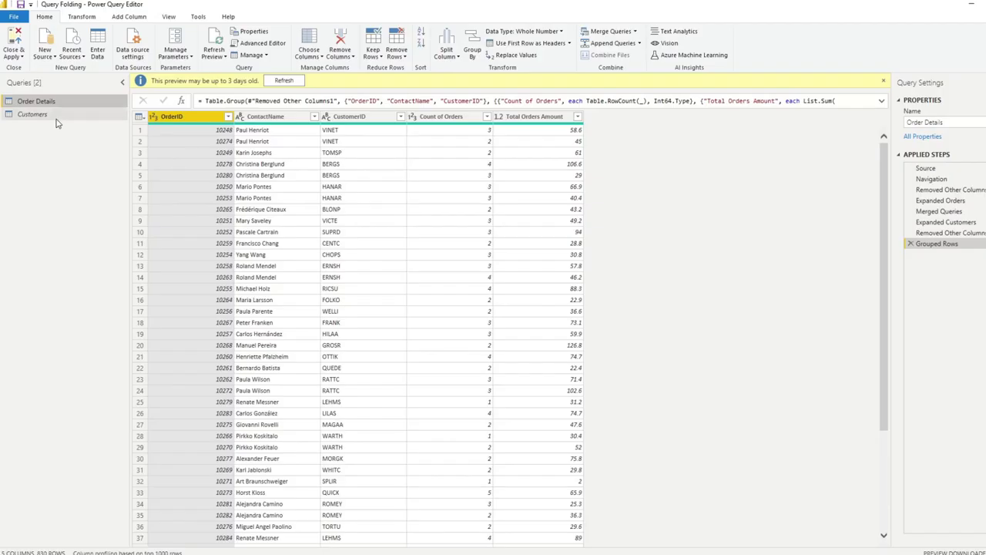
pyautogui.click(56, 116)
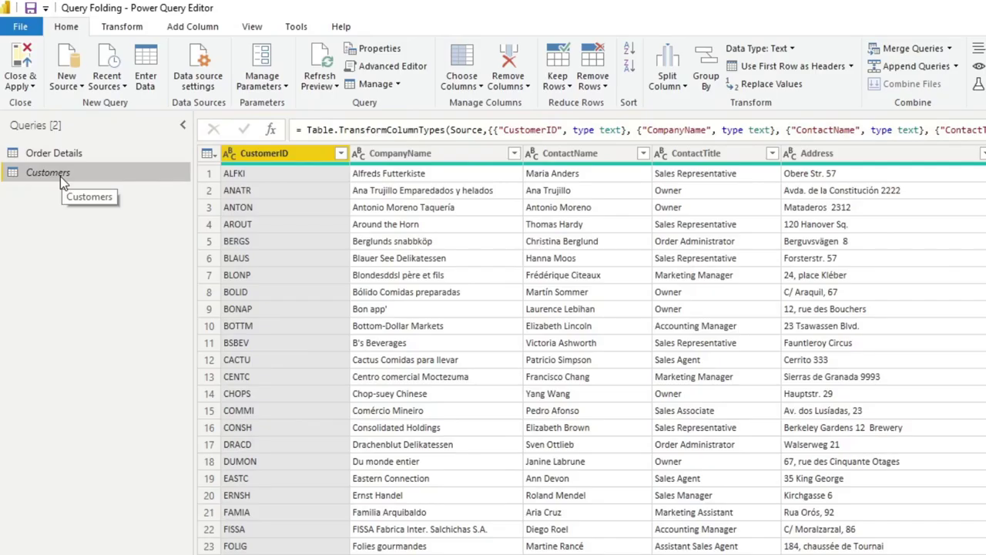
pyautogui.rightClick(40, 118)
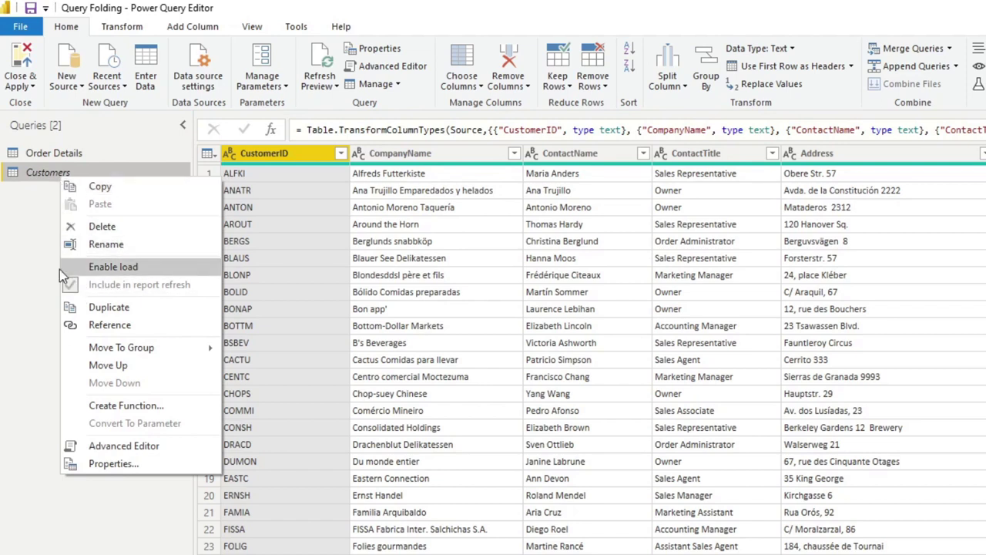
pyautogui.click(44, 214)
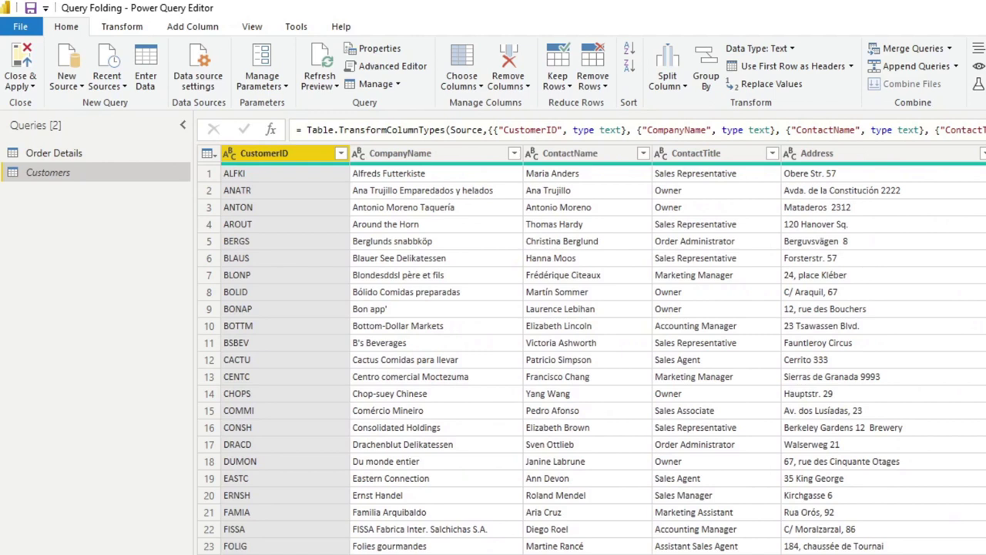
pyautogui.press('Up')
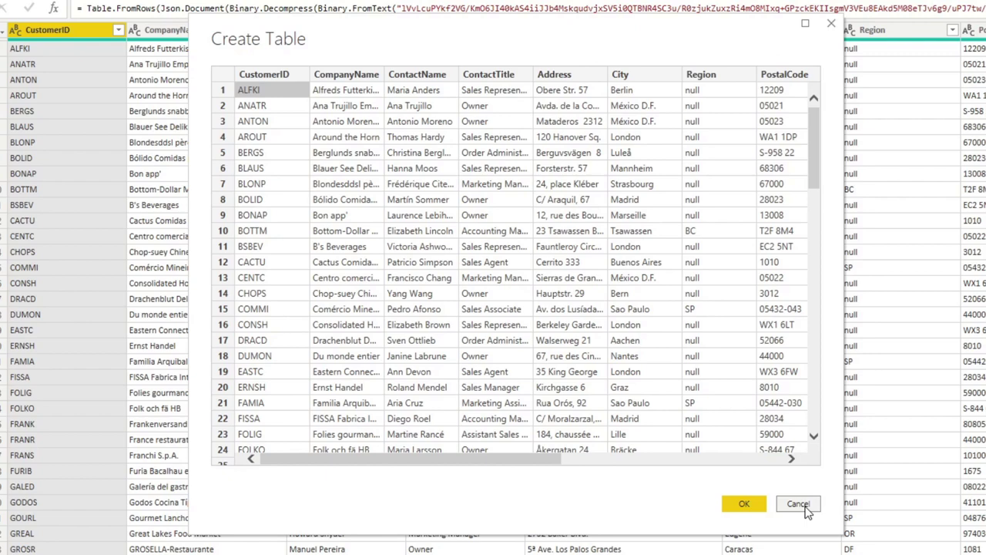
# Cancel Create Table, then preview each Order Details step from Source through Merged Queries to Grouped Rows
pyautogui.click(804, 506)
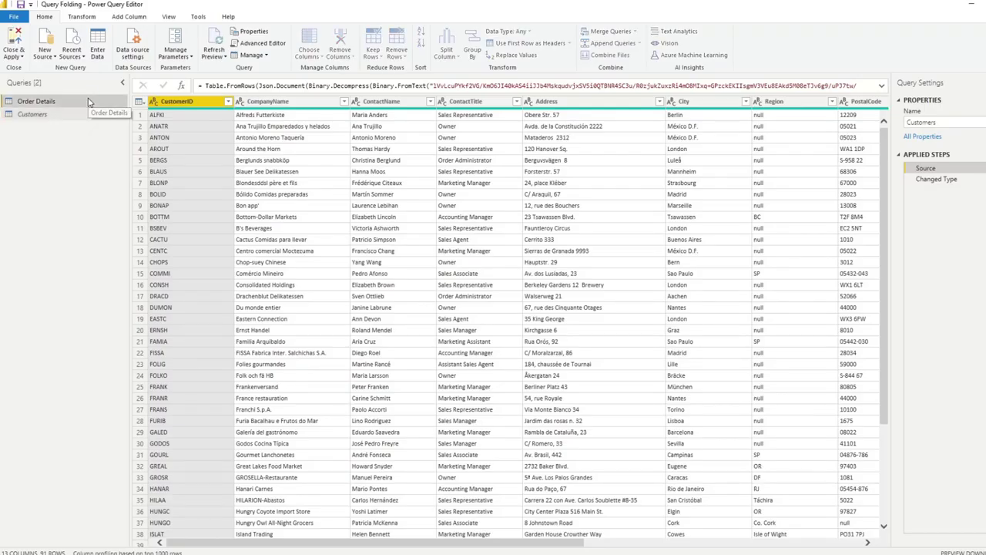
pyautogui.click(88, 103)
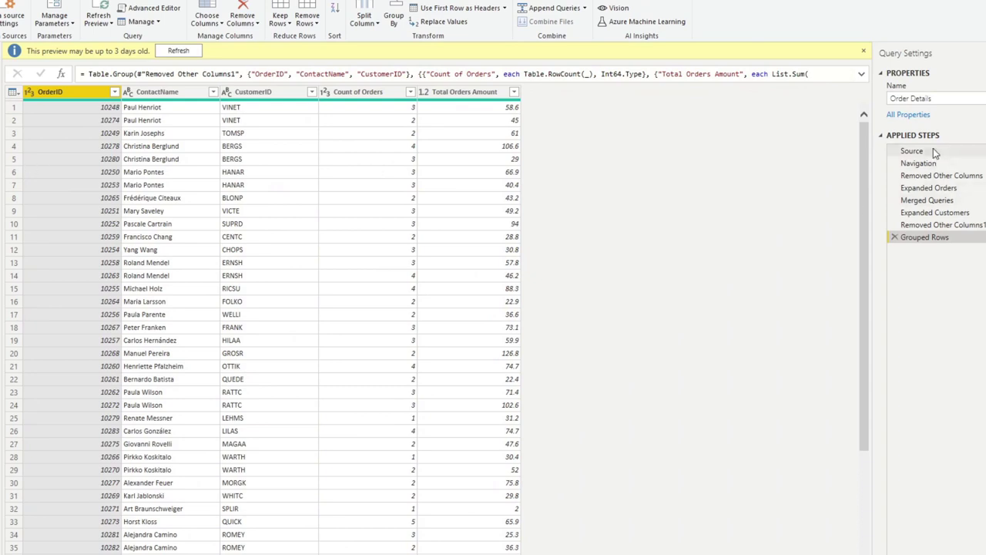
pyautogui.click(932, 152)
pyautogui.click(941, 179)
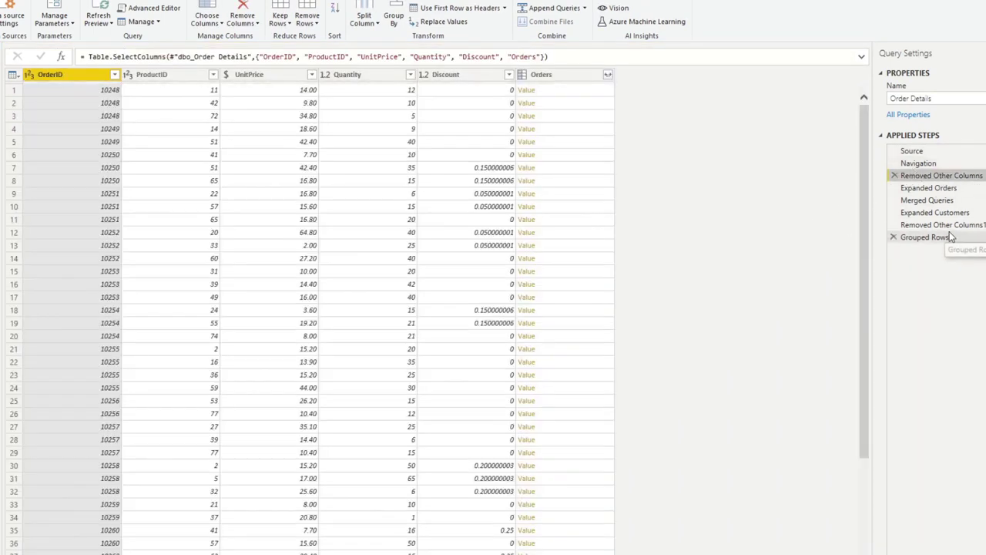
pyautogui.click(948, 188)
pyautogui.click(949, 200)
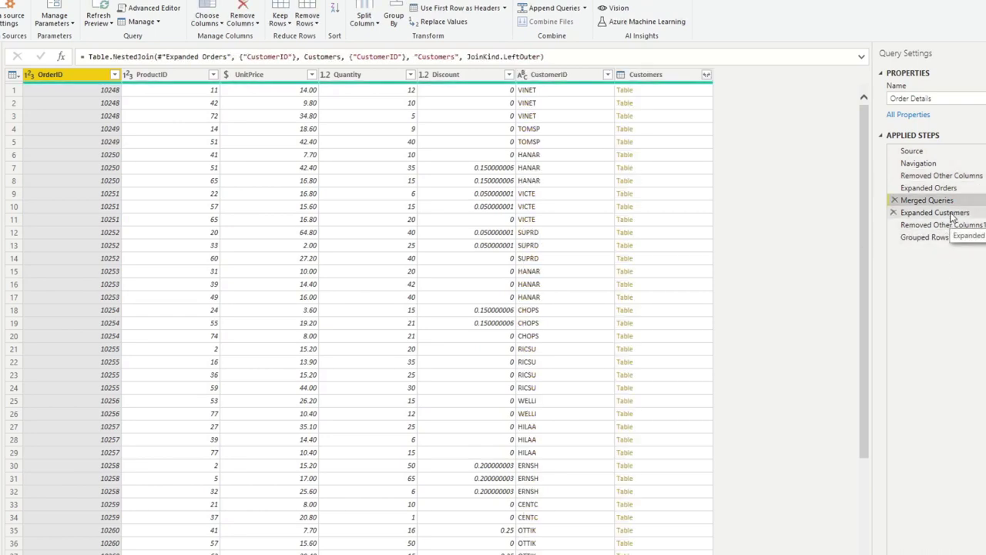
pyautogui.click(950, 213)
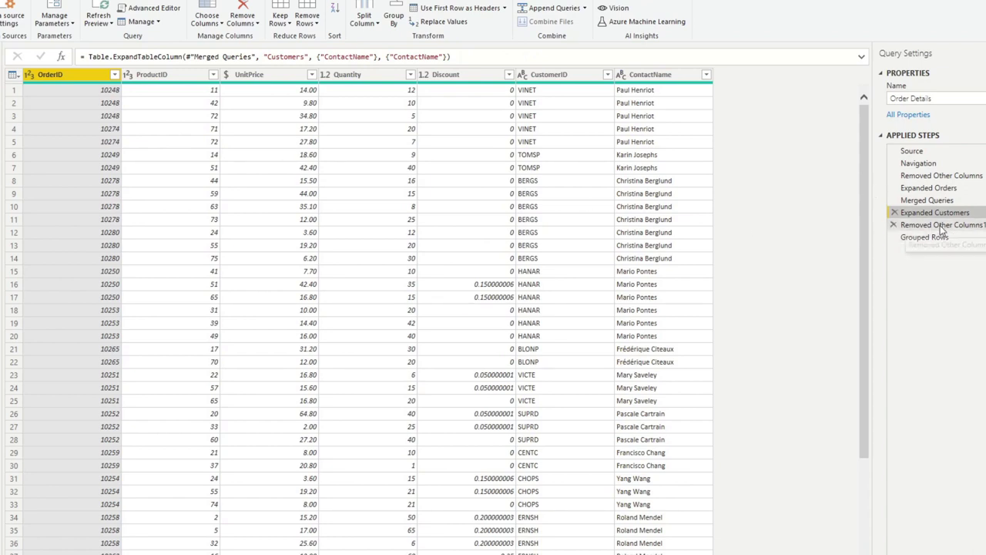
pyautogui.click(920, 237)
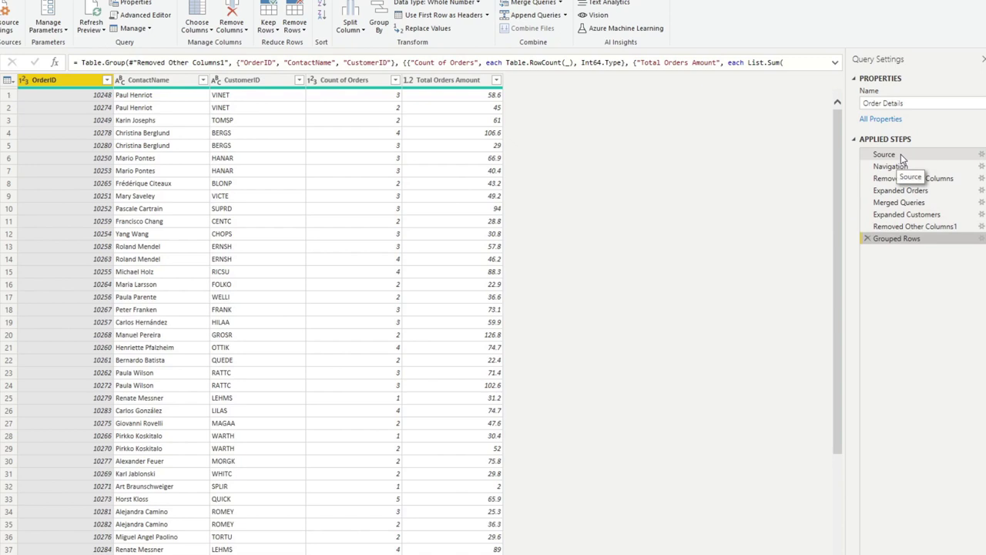
# Preview the Source, Navigation, Removed Other Columns and Expanded Orders steps of Order Details
pyautogui.click(886, 155)
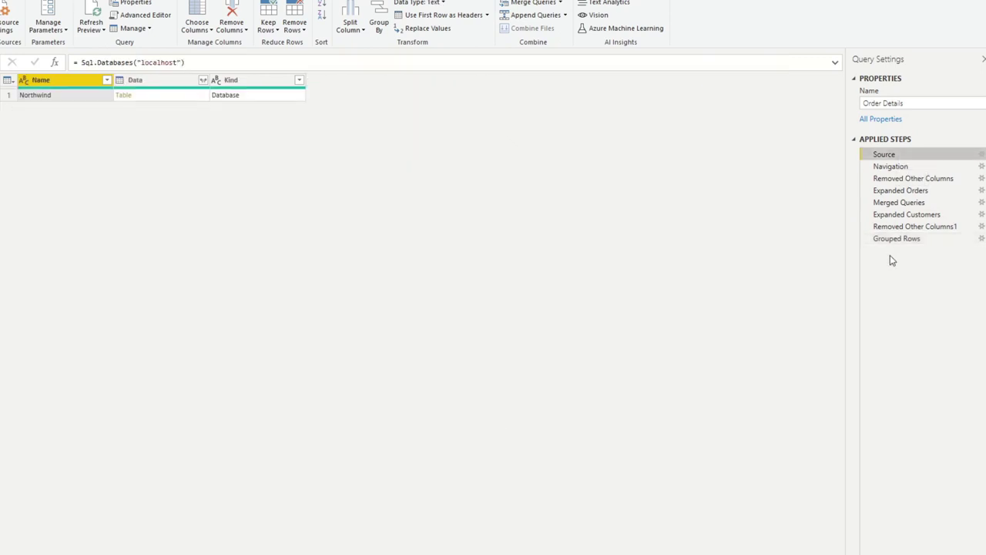
pyautogui.click(911, 166)
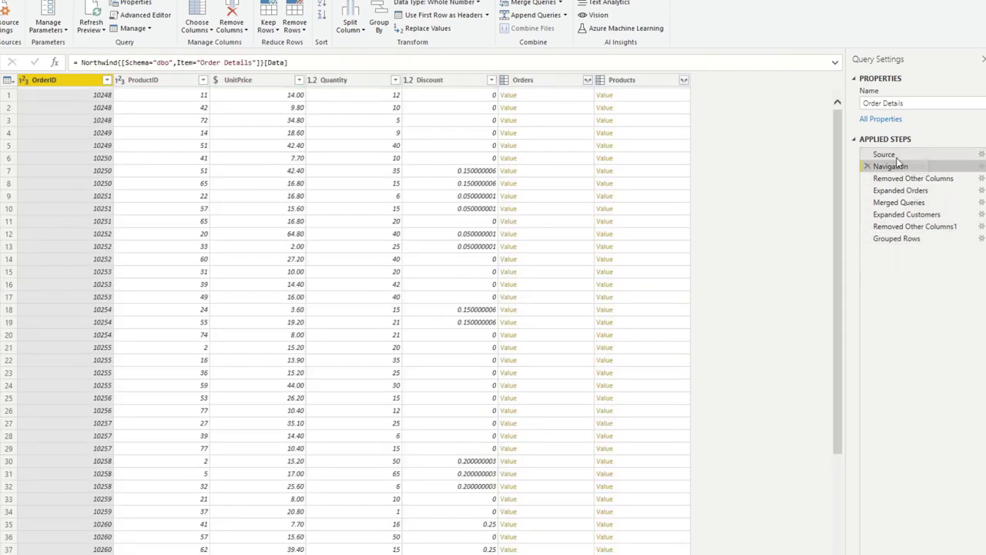
pyautogui.click(918, 181)
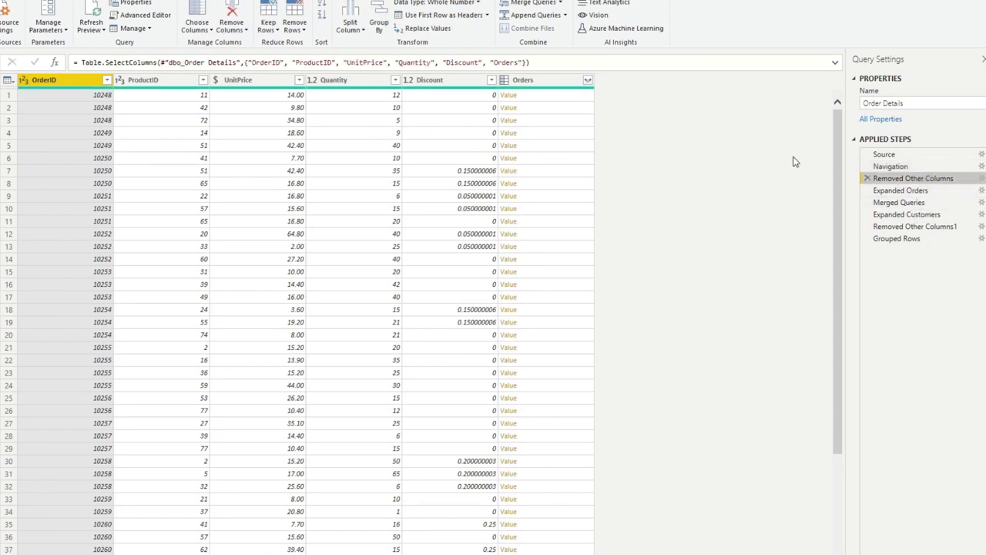
pyautogui.click(901, 191)
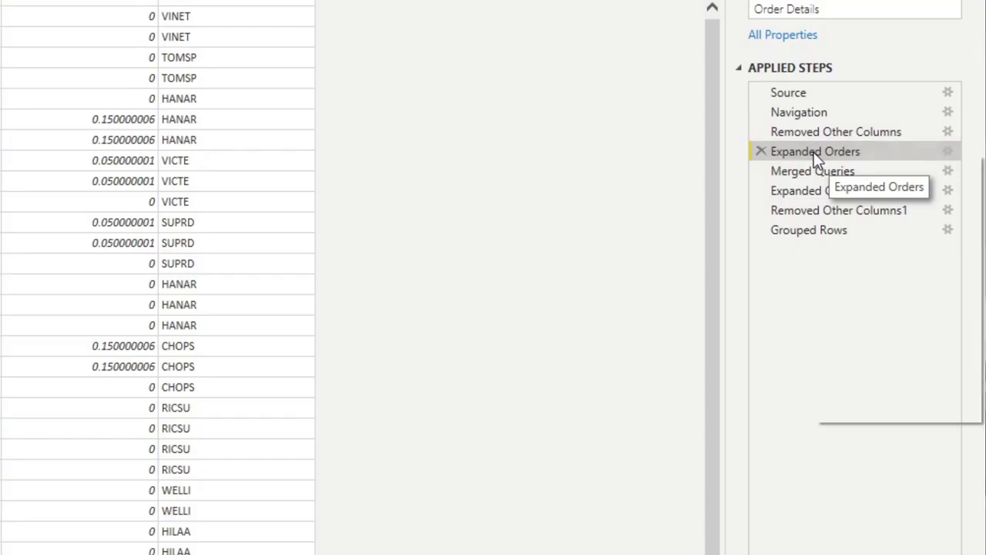
pyautogui.rightClick(813, 152)
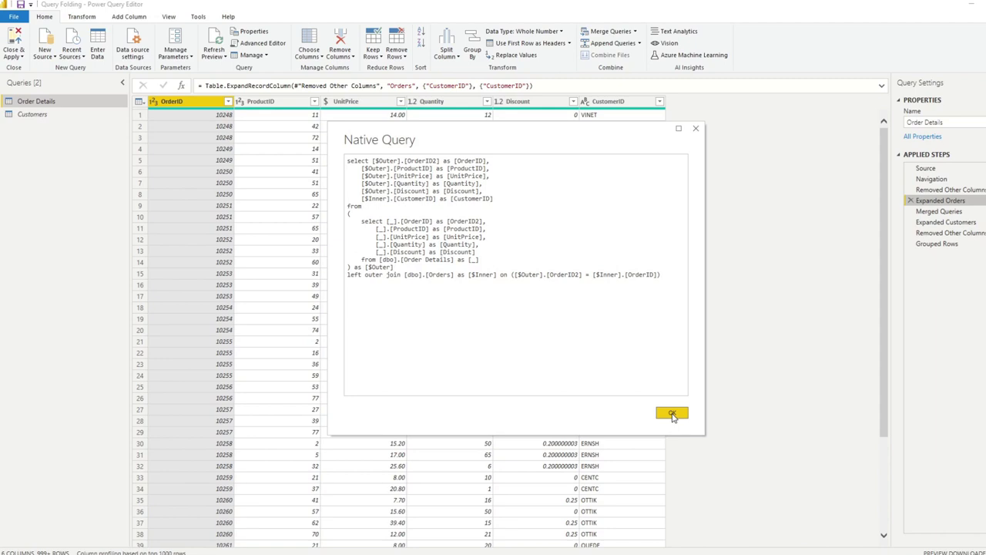
pyautogui.click(671, 414)
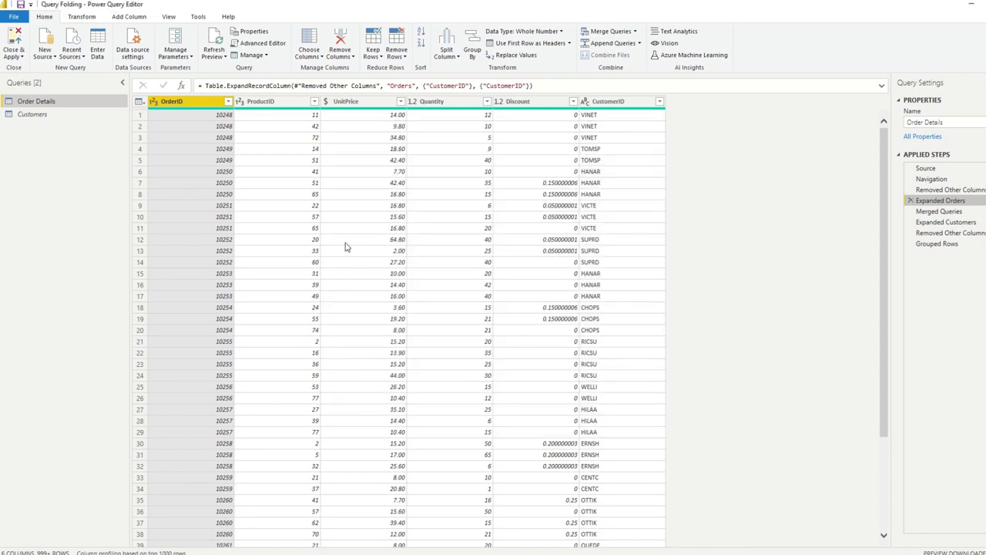
# Preview the Customers Source and Changed Type steps, confirm View Native Query is greyed, then return to Order Details
pyautogui.click(66, 117)
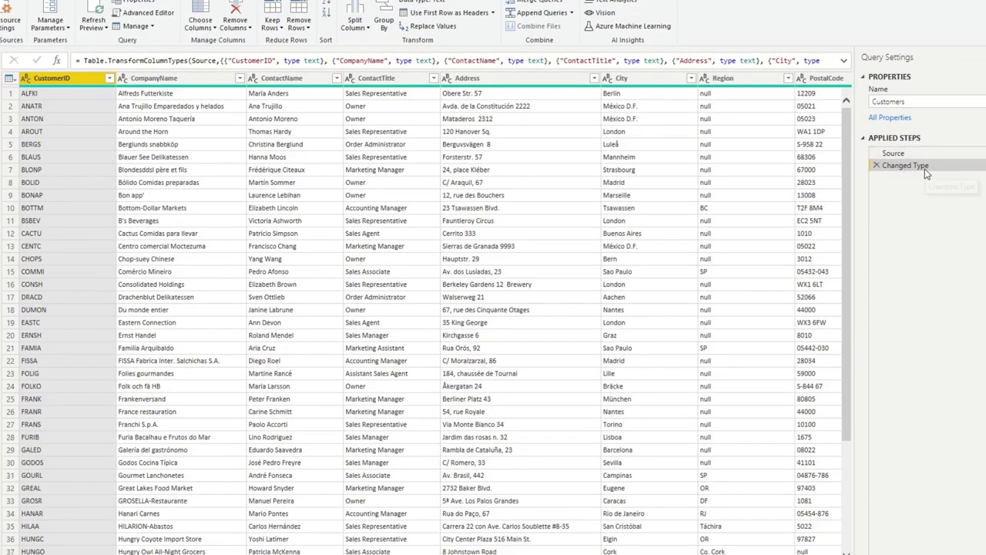
pyautogui.click(893, 154)
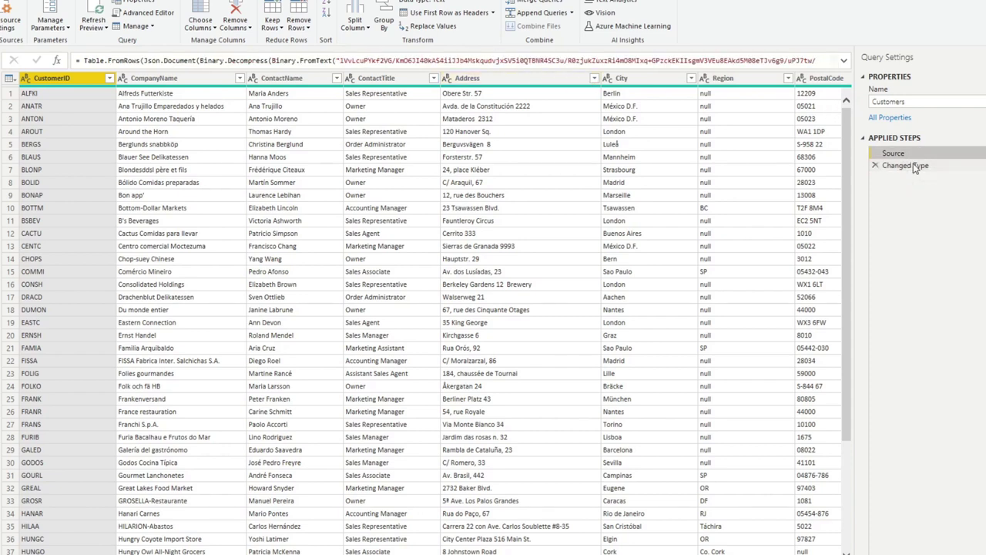
pyautogui.click(913, 166)
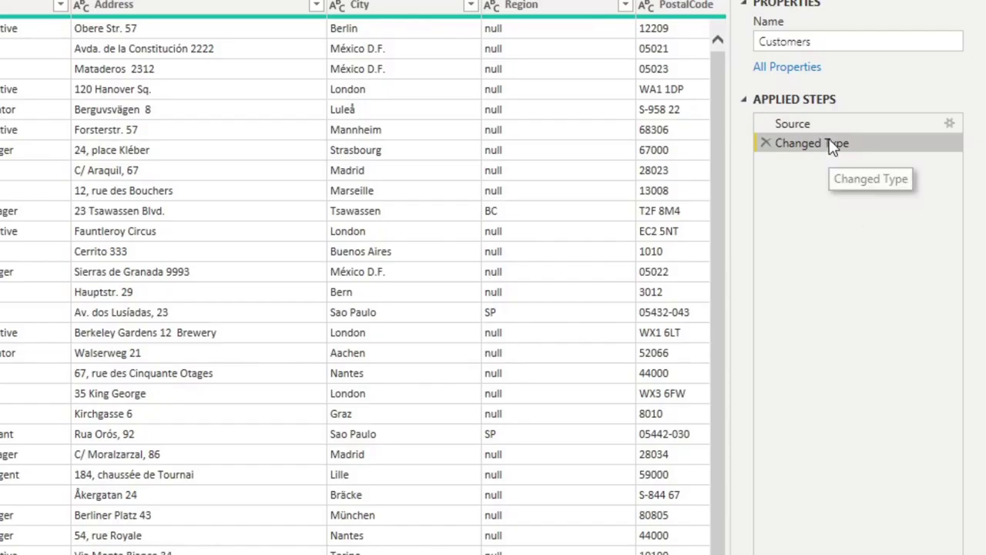
pyautogui.rightClick(823, 142)
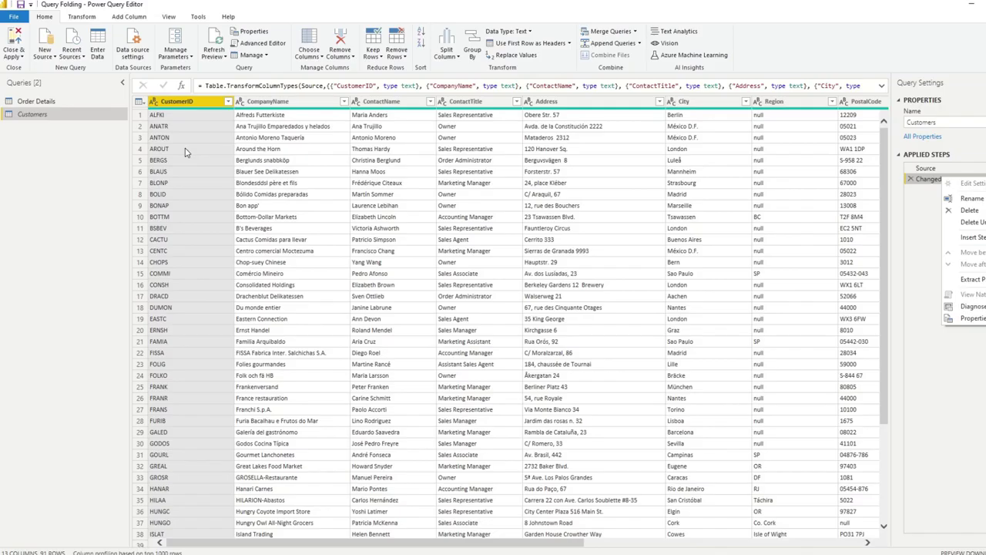
pyautogui.click(39, 103)
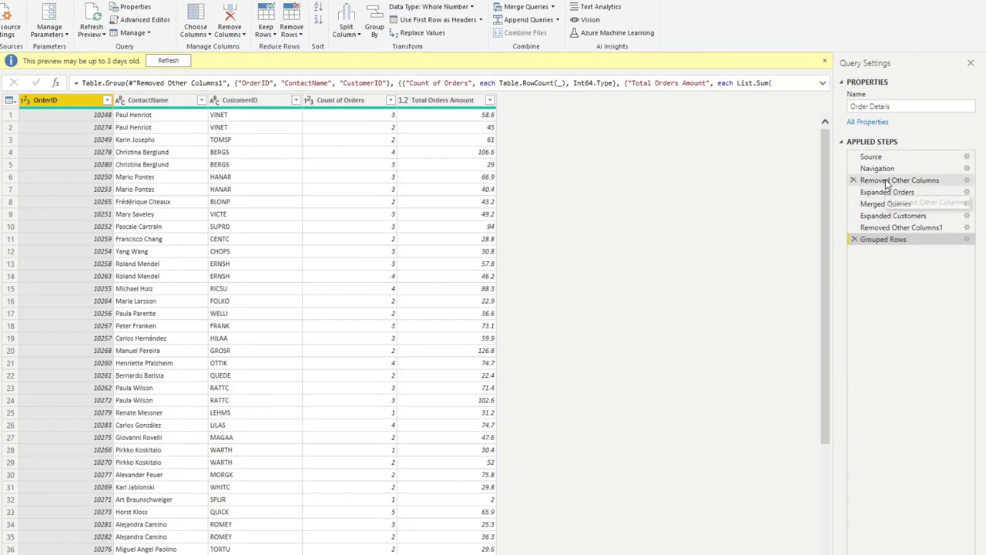
# View and close the native SQL query for the Expanded Orders and Merged Queries steps
pyautogui.click(886, 194)
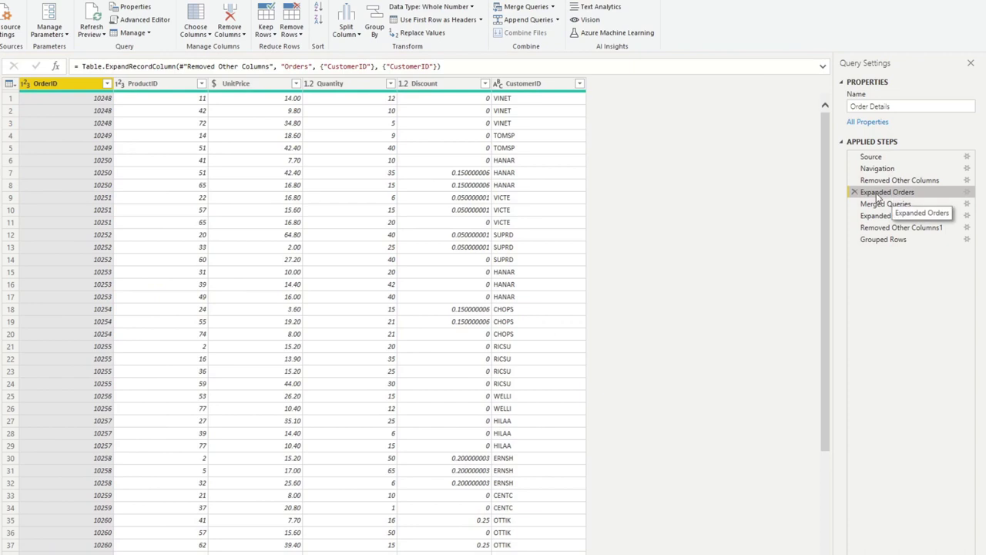
pyautogui.rightClick(884, 195)
pyautogui.click(912, 323)
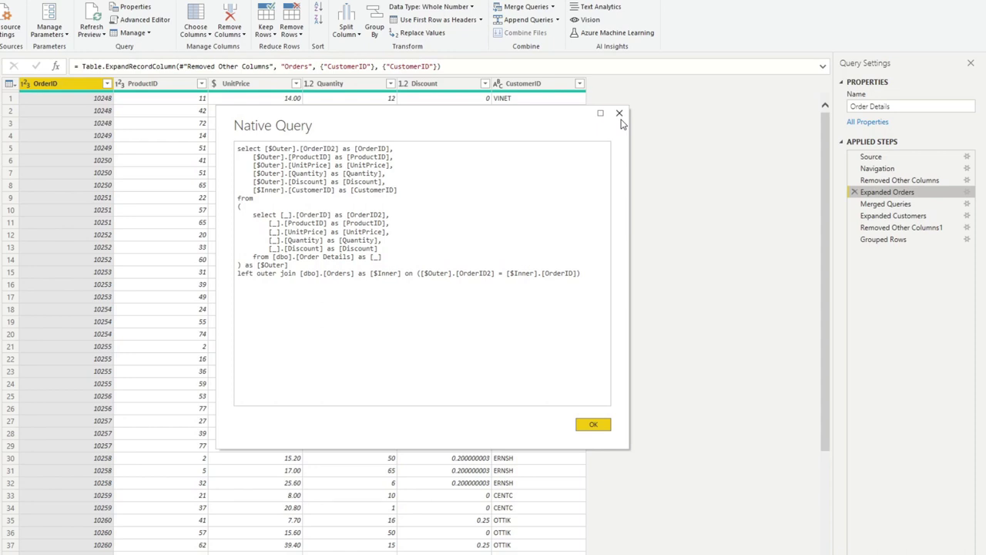
pyautogui.click(618, 113)
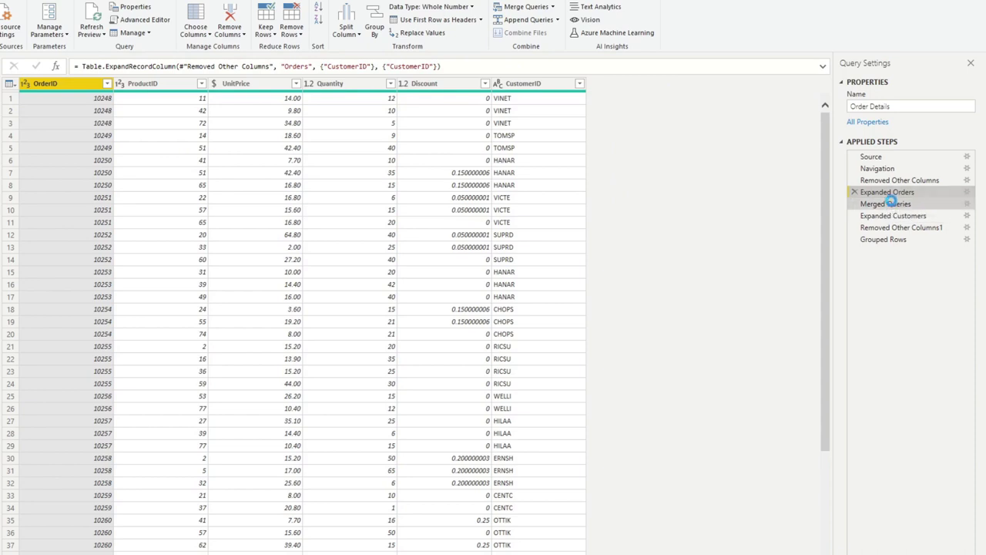
pyautogui.rightClick(892, 205)
pyautogui.click(924, 331)
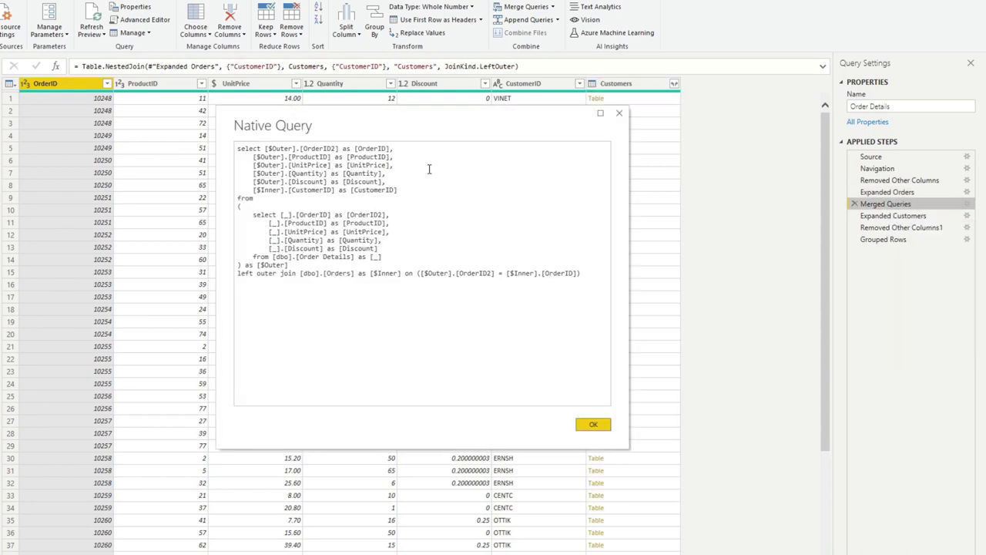
pyautogui.click(619, 113)
# Confirm View Native Query is unavailable for the Expanded Customers and Removed Other Columns1 steps
pyautogui.rightClick(881, 218)
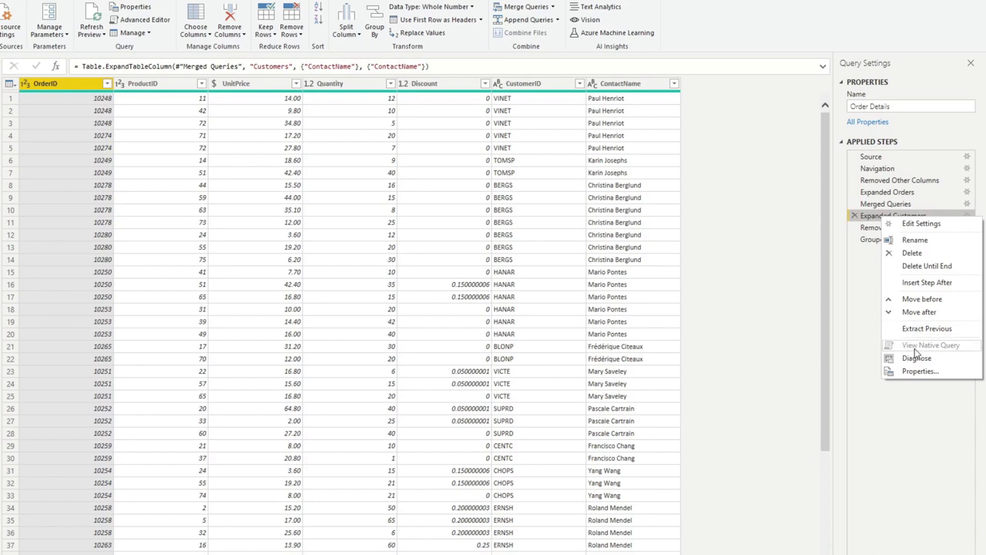
pyautogui.click(868, 301)
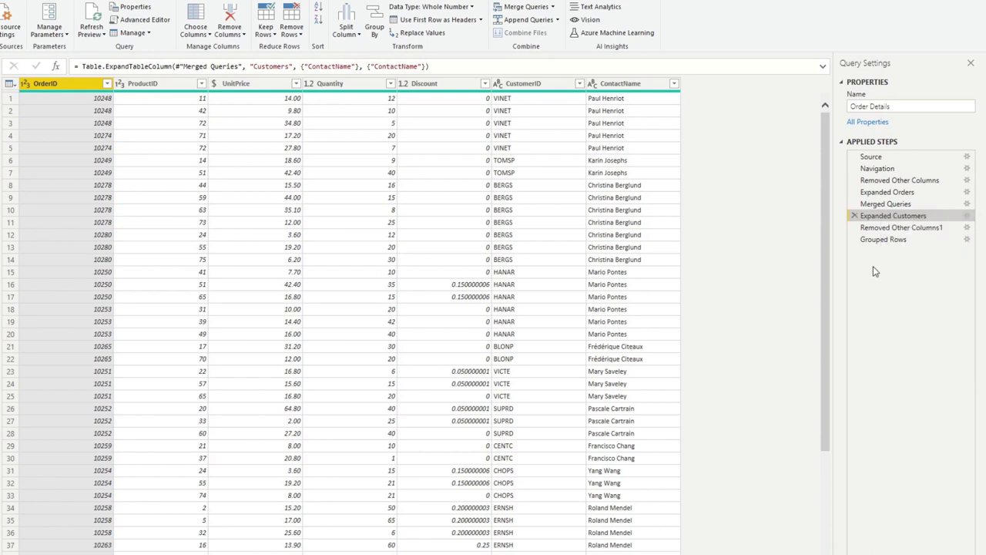
pyautogui.click(889, 228)
pyautogui.rightClick(890, 230)
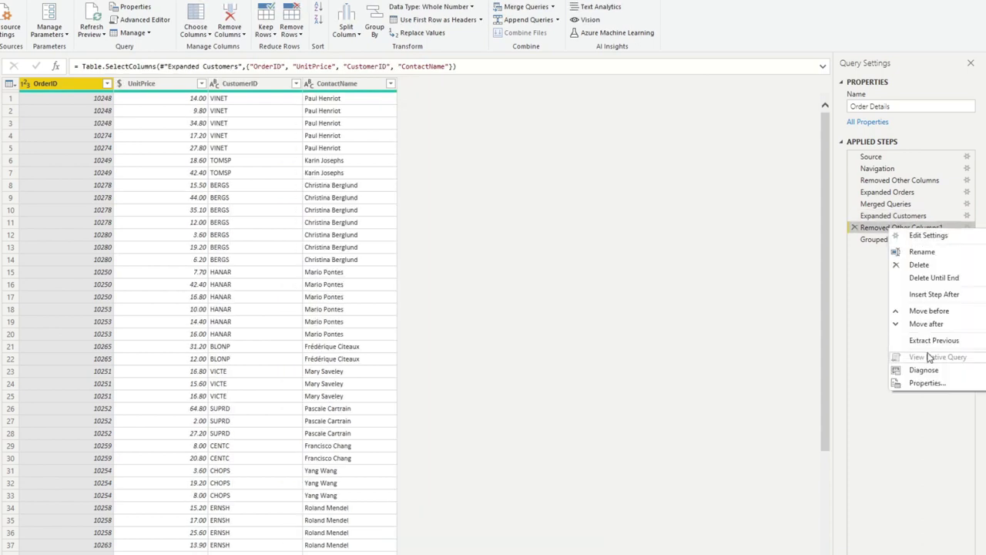
pyautogui.click(856, 286)
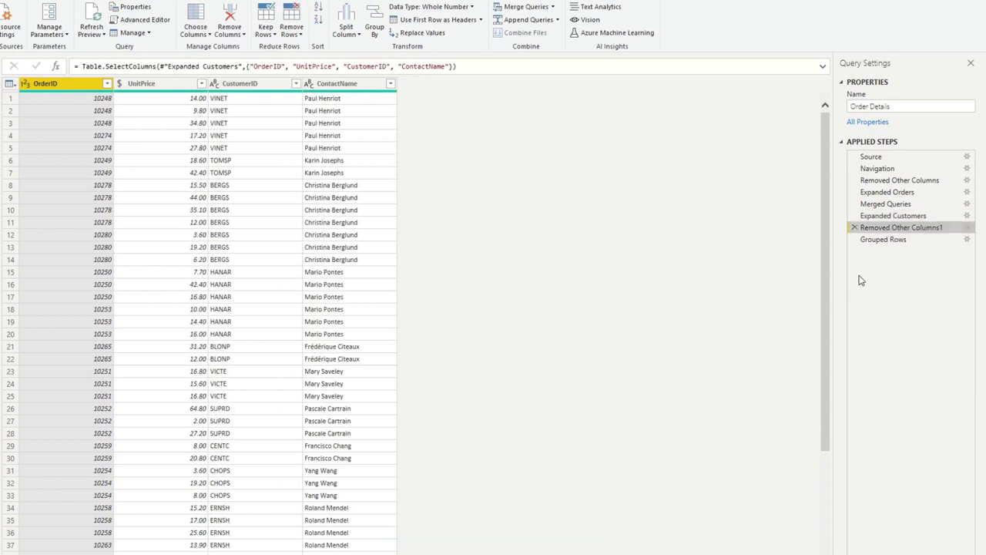
# Preview Grouped Rows, Merged Queries, Expanded Customers and Removed Other Columns1, then open its Choose Columns settings
pyautogui.click(886, 240)
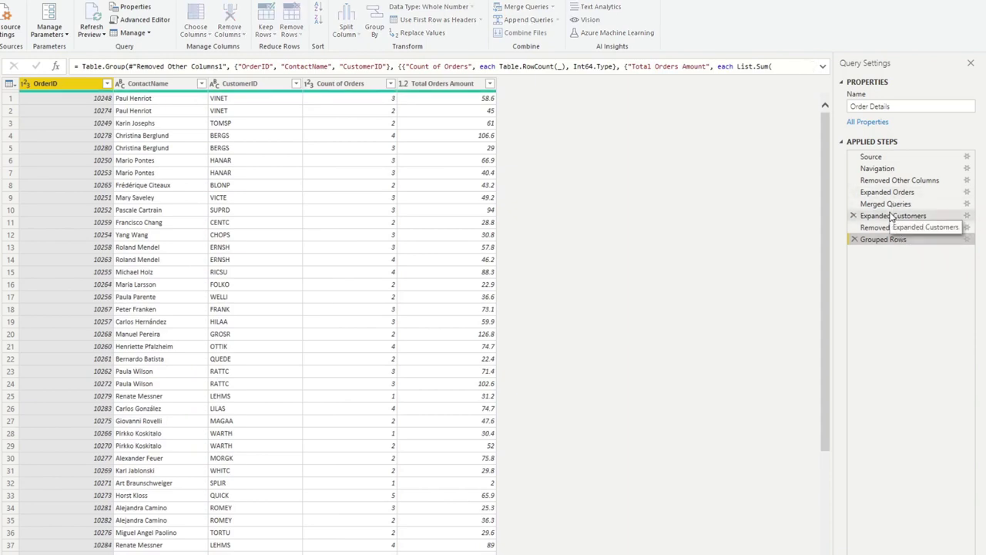
pyautogui.click(891, 217)
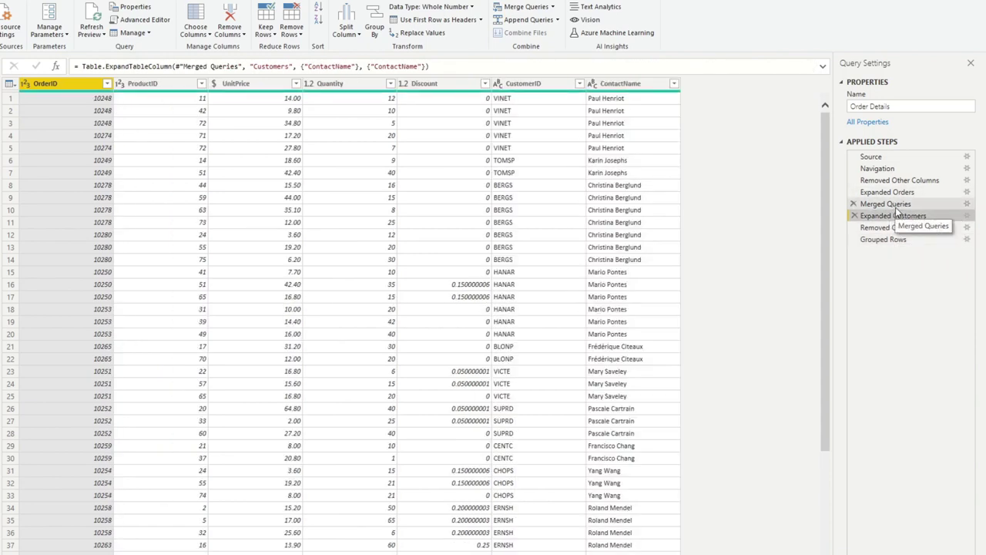
pyautogui.click(893, 205)
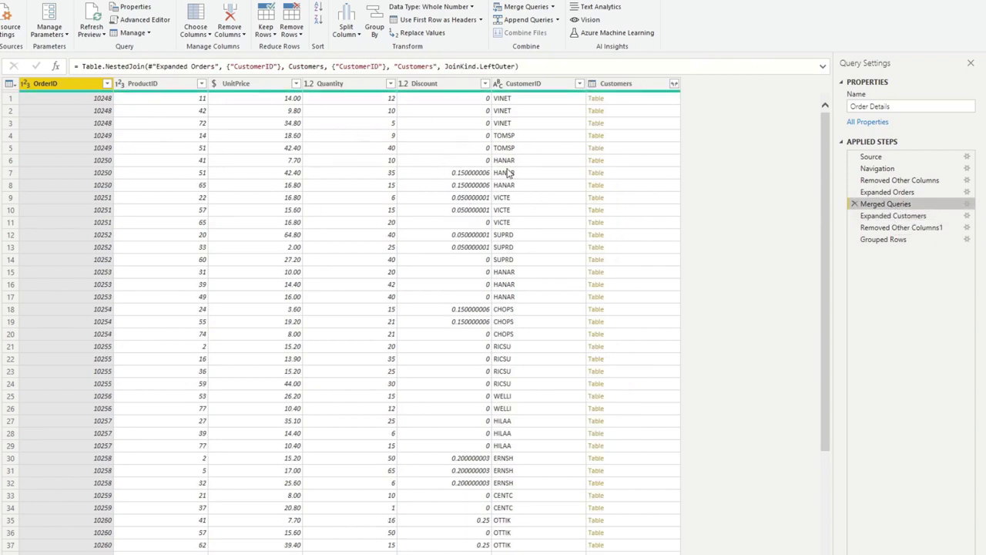
pyautogui.click(900, 216)
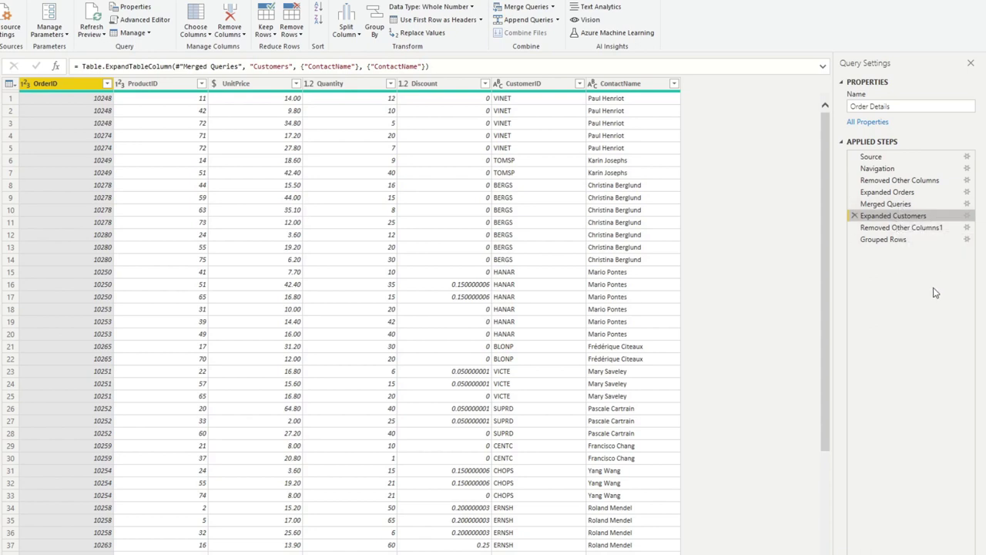
pyautogui.click(909, 228)
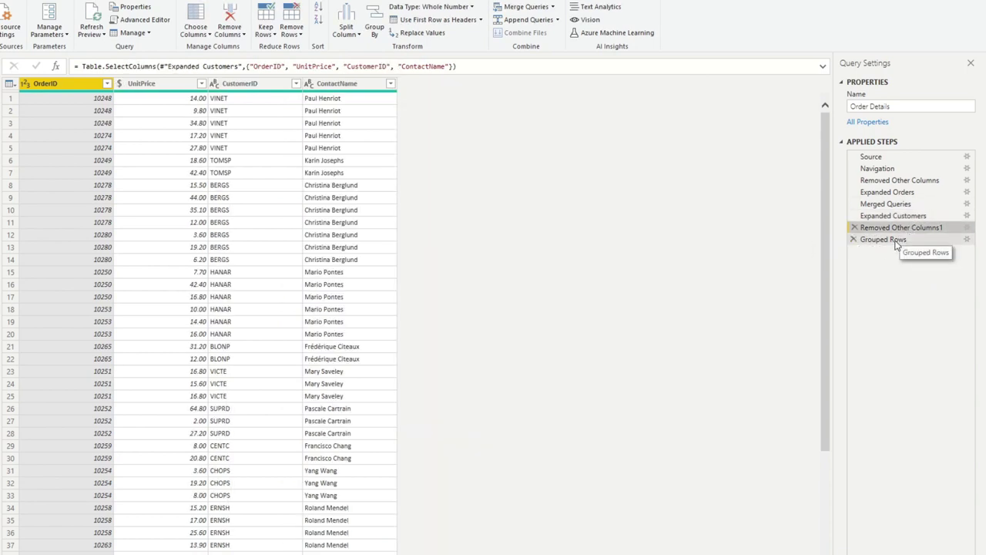
pyautogui.click(968, 229)
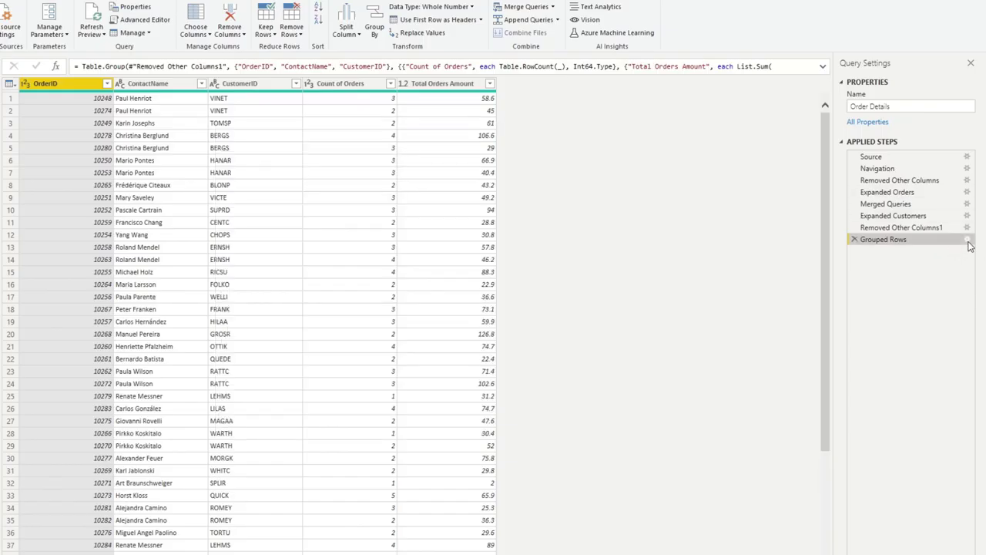
# Open the Grouped Rows Group By settings and move the dialog aside to inspect the groupings and aggregations
pyautogui.click(968, 240)
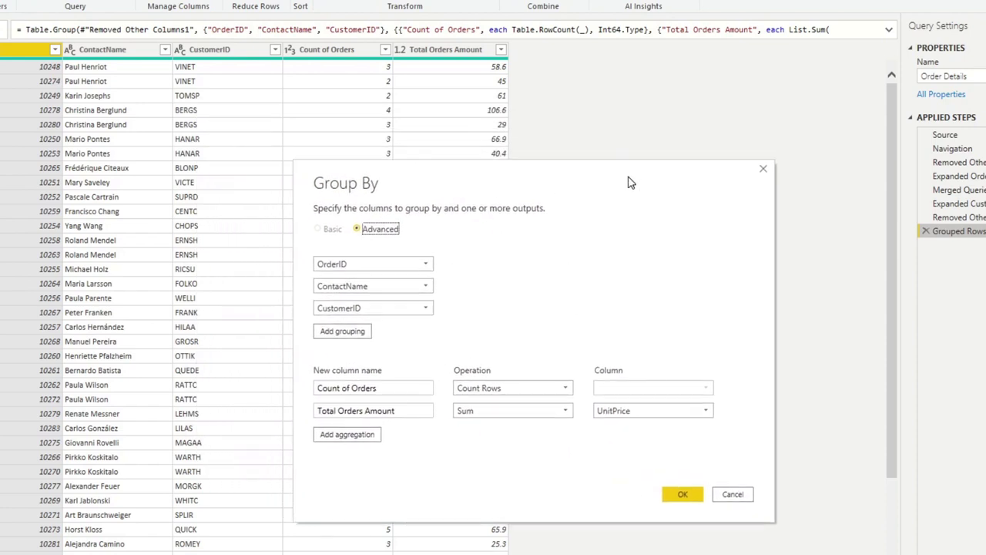
pyautogui.moveTo(630, 181); pyautogui.dragTo(826, 173)
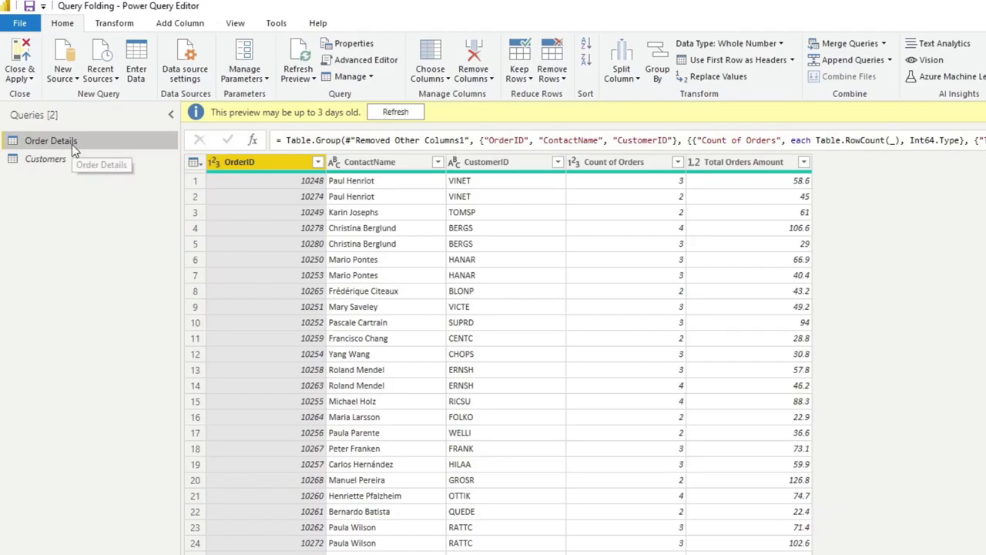
# Duplicate the Order Details query and rename the copy 'Orders Query Folded'
pyautogui.rightClick(72, 144)
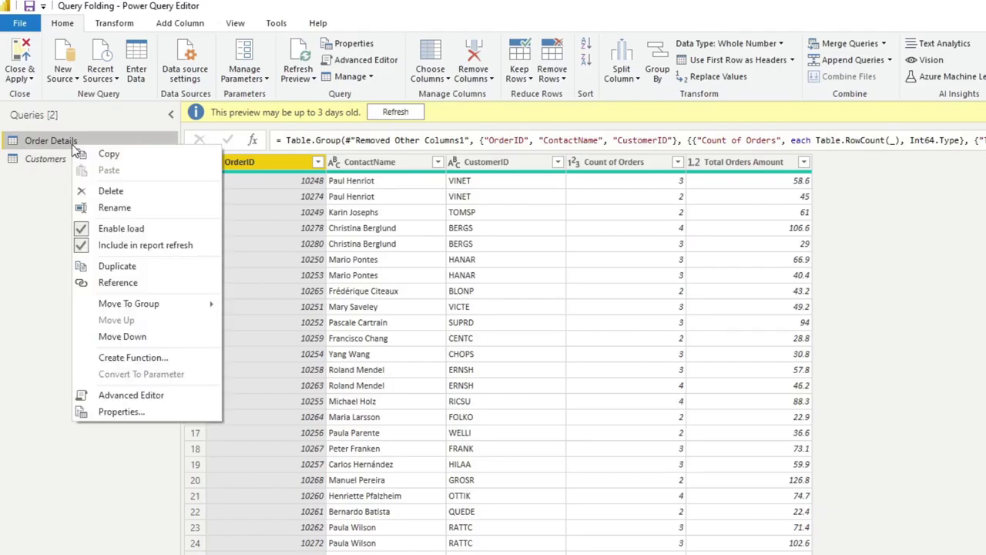
pyautogui.click(118, 267)
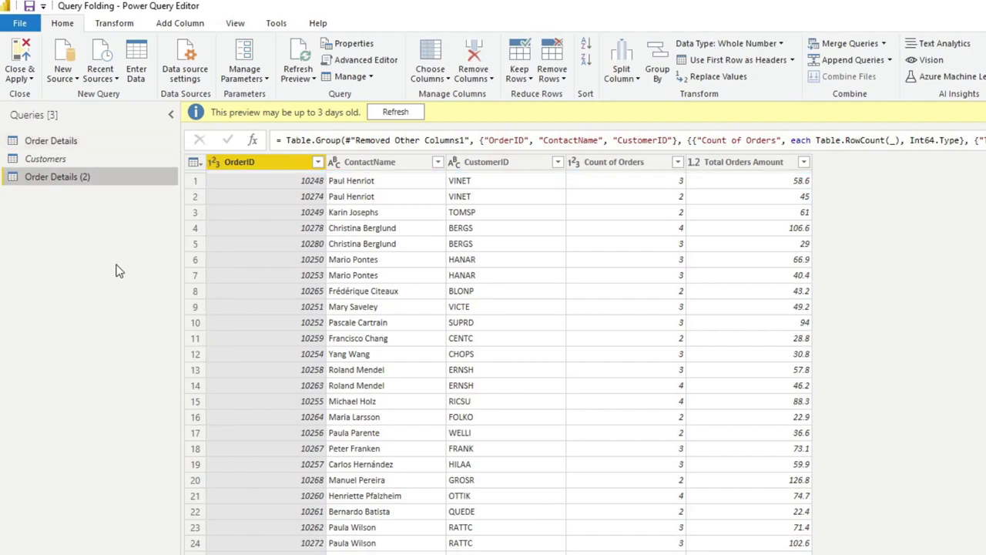
pyautogui.doubleClick(61, 179)
pyautogui.write('Order ')
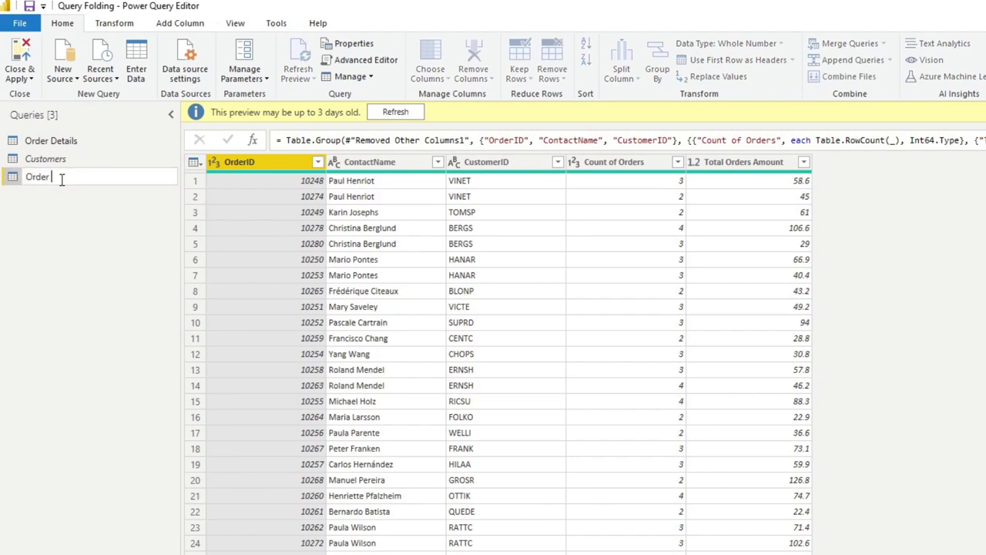
pyautogui.write('s Query Folded')
pyautogui.press('Return')
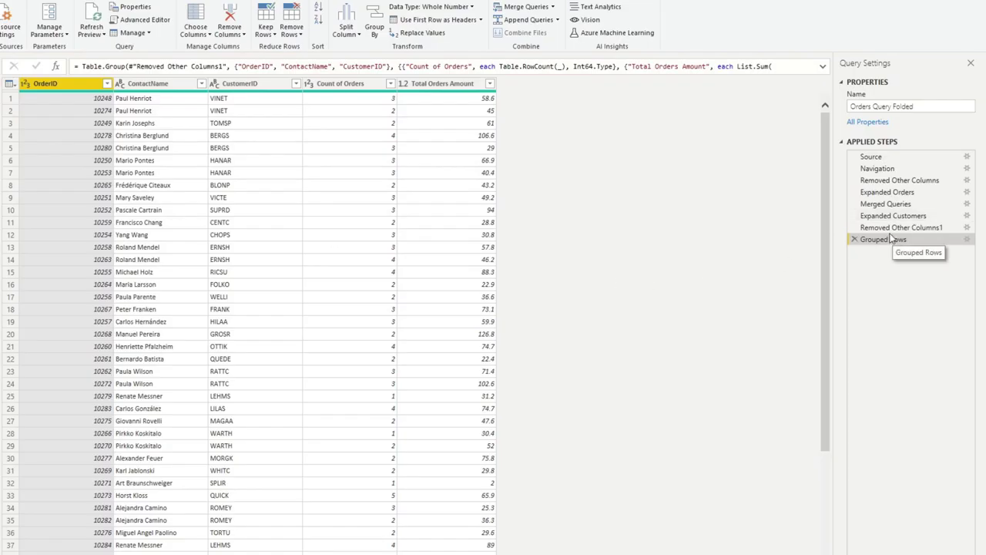
pyautogui.moveTo(893, 215); pyautogui.dragTo(898, 214)
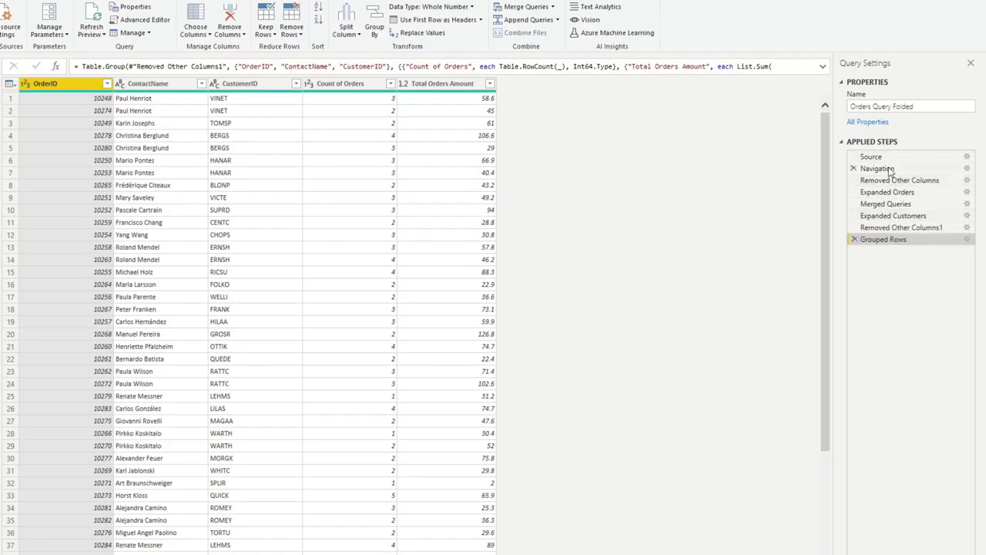
pyautogui.moveTo(898, 181); pyautogui.dragTo(898, 181)
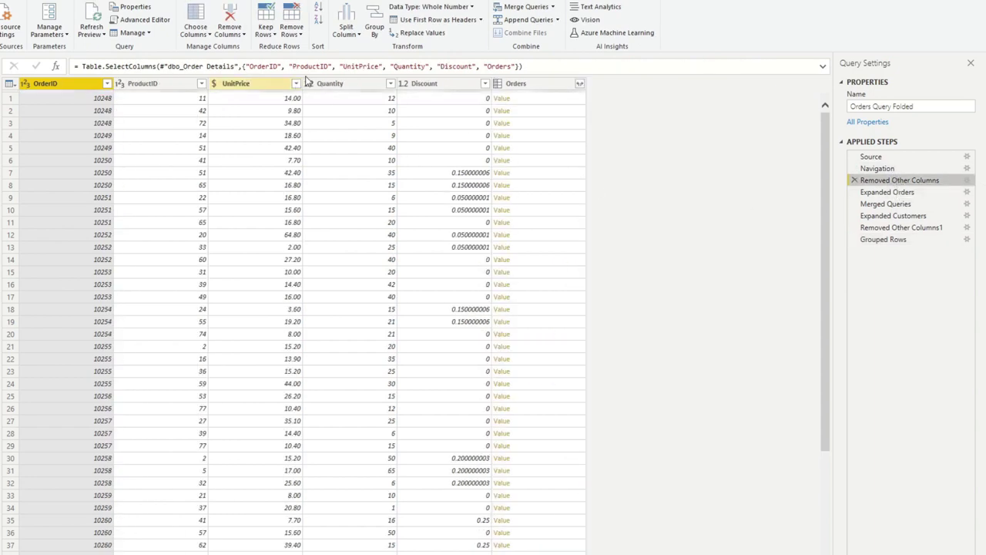
pyautogui.click(893, 192)
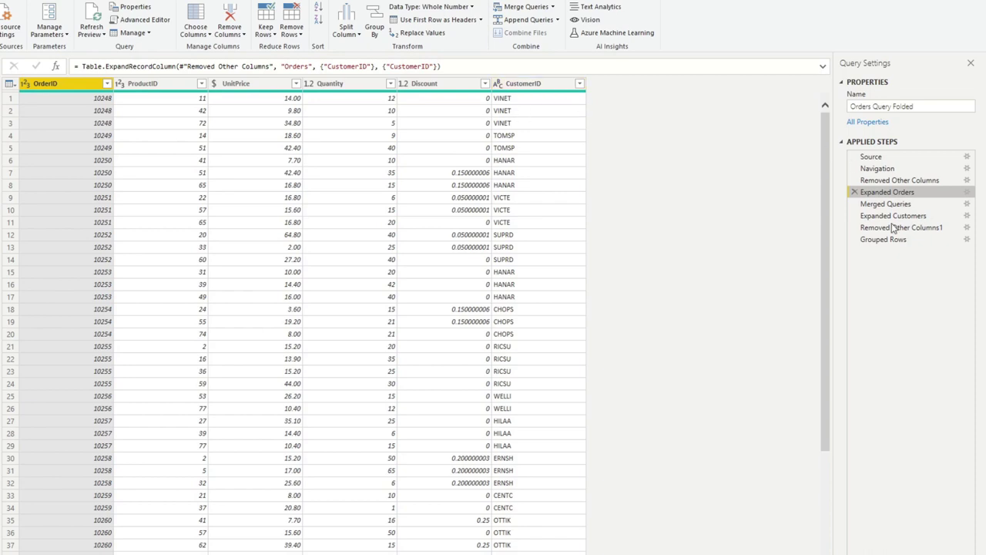
pyautogui.click(864, 204)
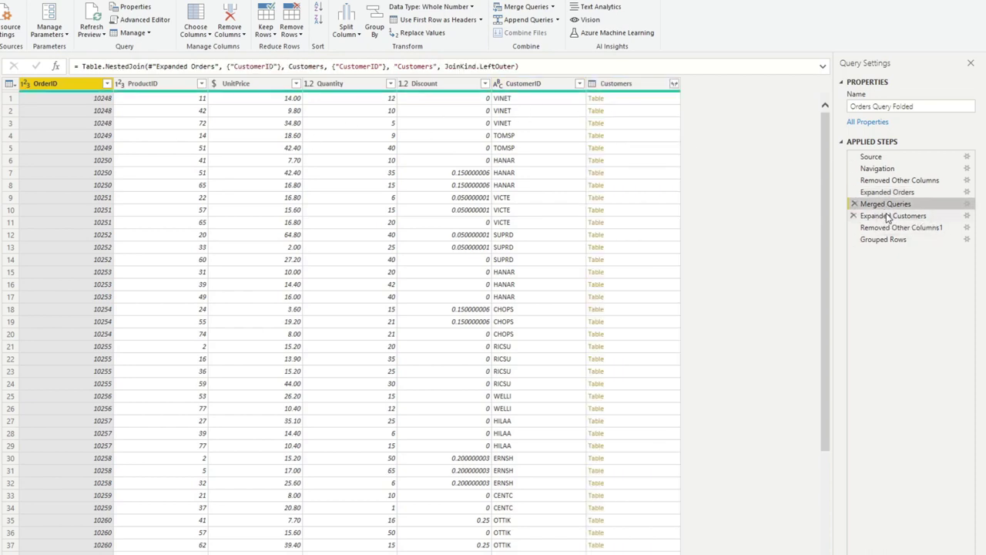
pyautogui.click(888, 217)
pyautogui.click(893, 228)
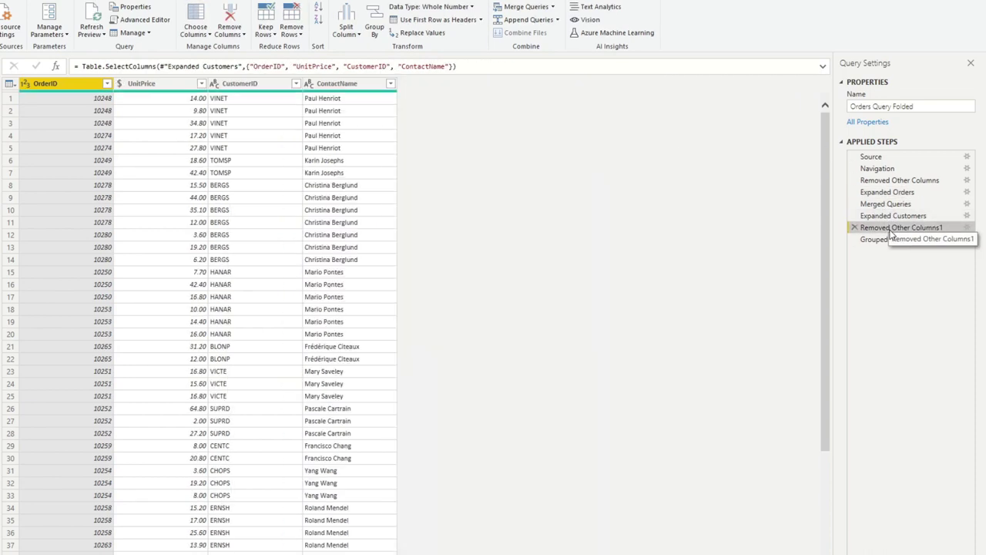
pyautogui.click(898, 240)
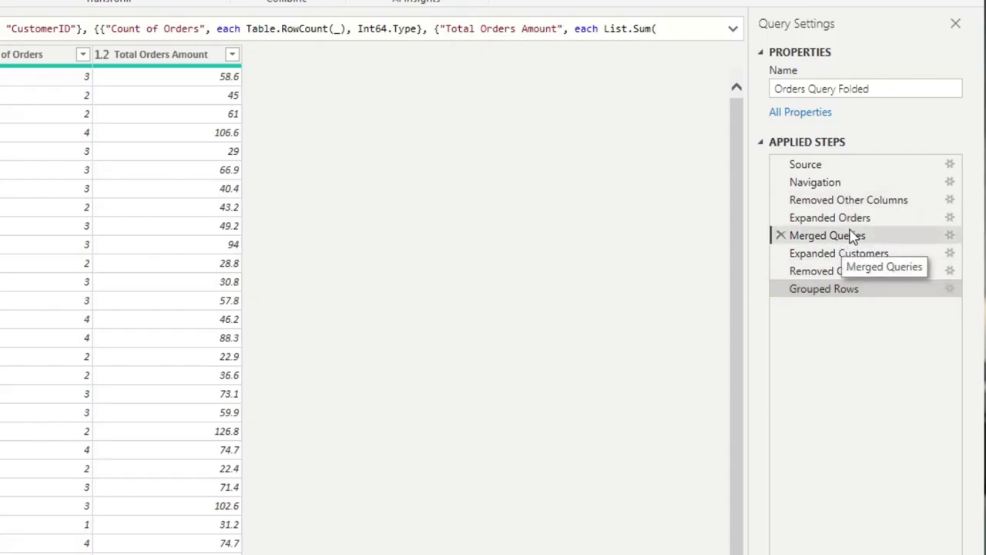
# Delete Merged Queries and all later steps using Delete Until End, confirming the deletion
pyautogui.click(853, 236)
pyautogui.rightClick(853, 239)
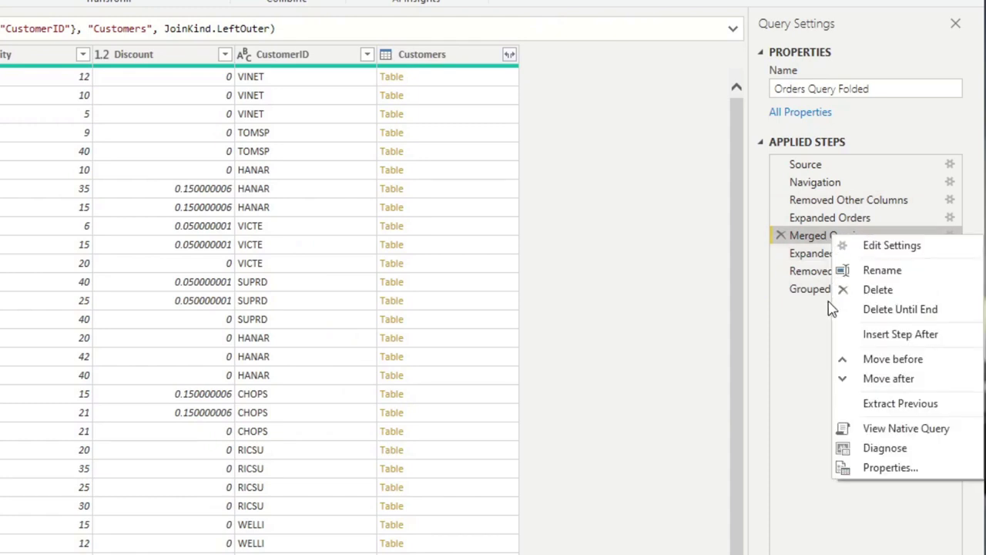
pyautogui.click(817, 327)
pyautogui.rightClick(836, 237)
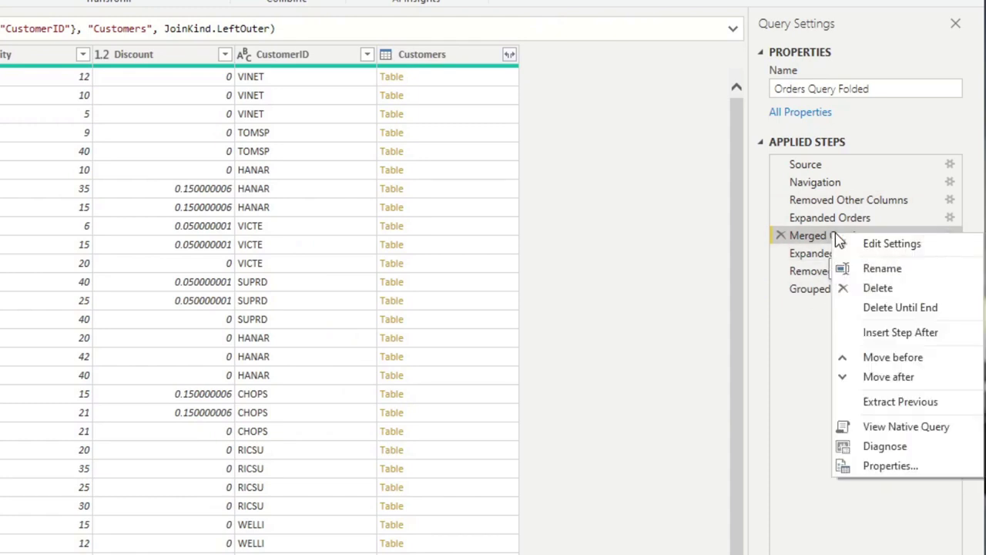
pyautogui.click(894, 310)
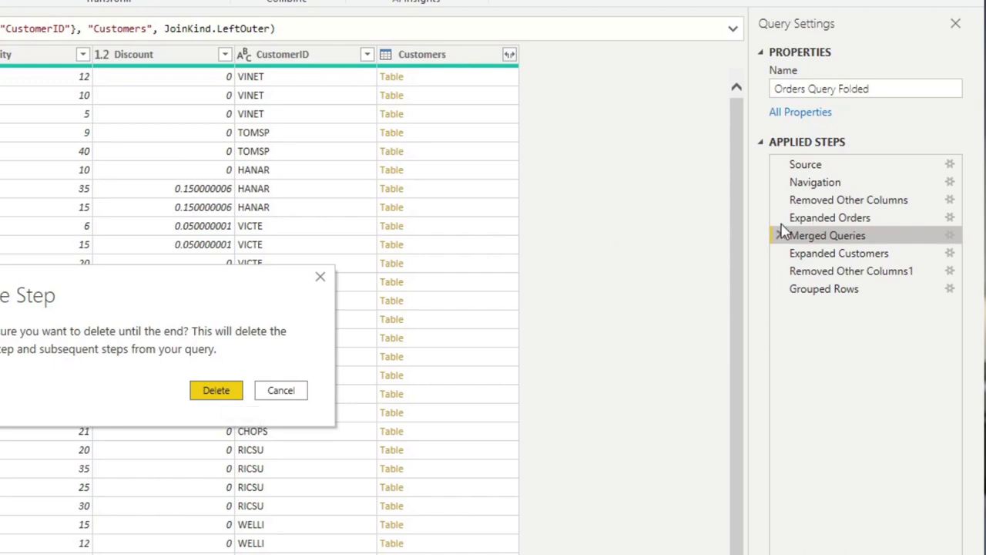
pyautogui.click(219, 391)
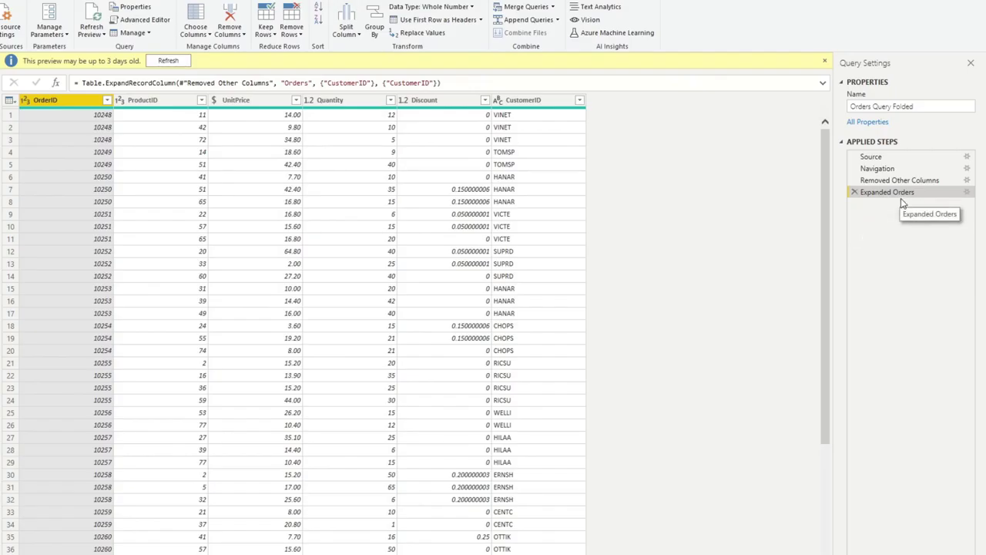
pyautogui.rightClick(905, 195)
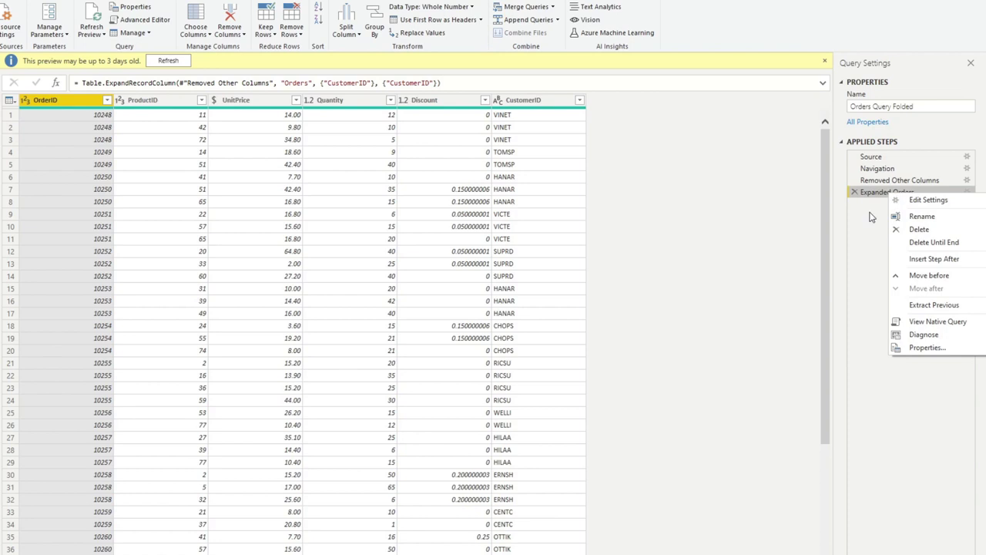
pyautogui.click(862, 218)
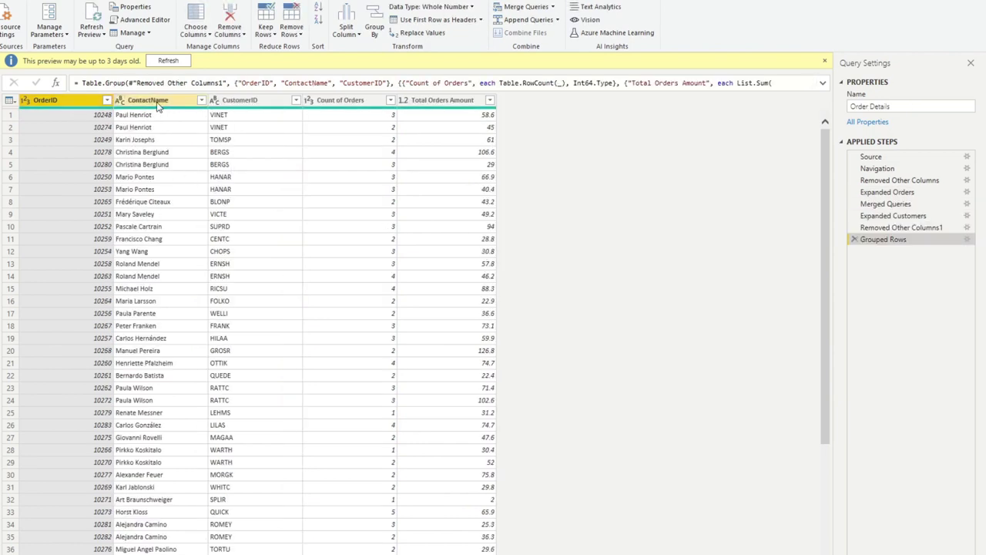
# Check the CustomerID, Count of Orders and Total Orders Amount data types, then show Orders Query Folded's Expanded Orders step
pyautogui.keyDown('ctrl'); pyautogui.click(121, 103); pyautogui.keyUp('ctrl')
pyautogui.keyDown('ctrl'); pyautogui.click(121, 103); pyautogui.keyUp('ctrl')
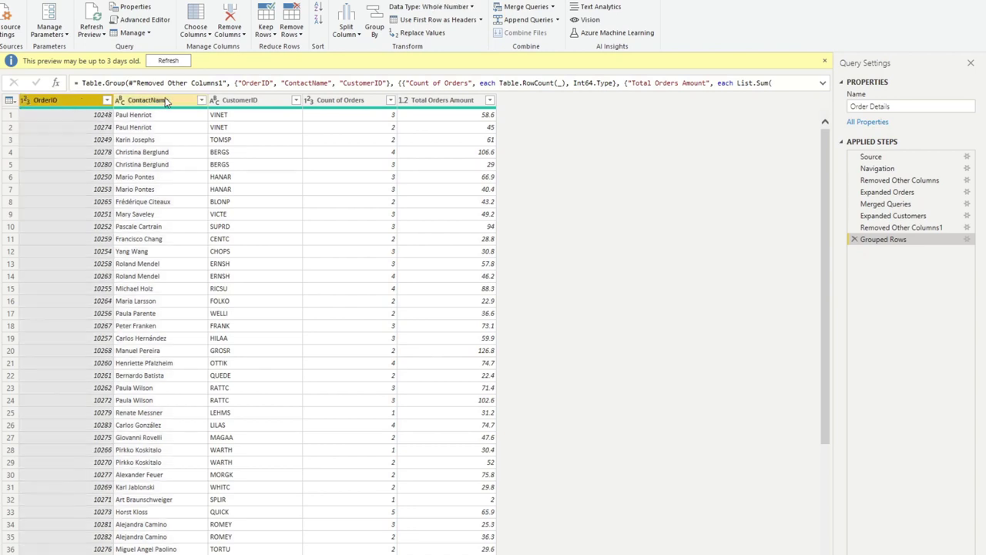
pyautogui.click(176, 105)
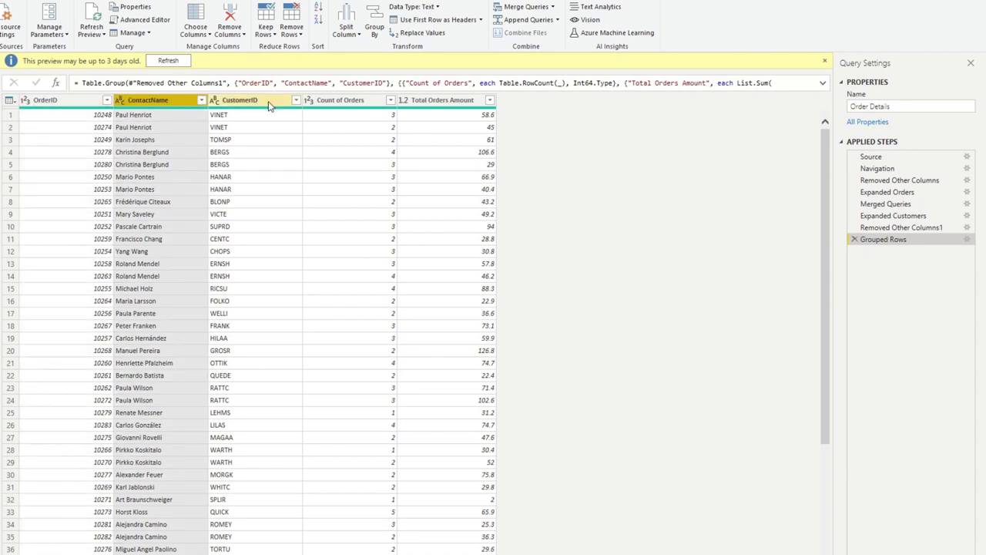
pyautogui.click(269, 106)
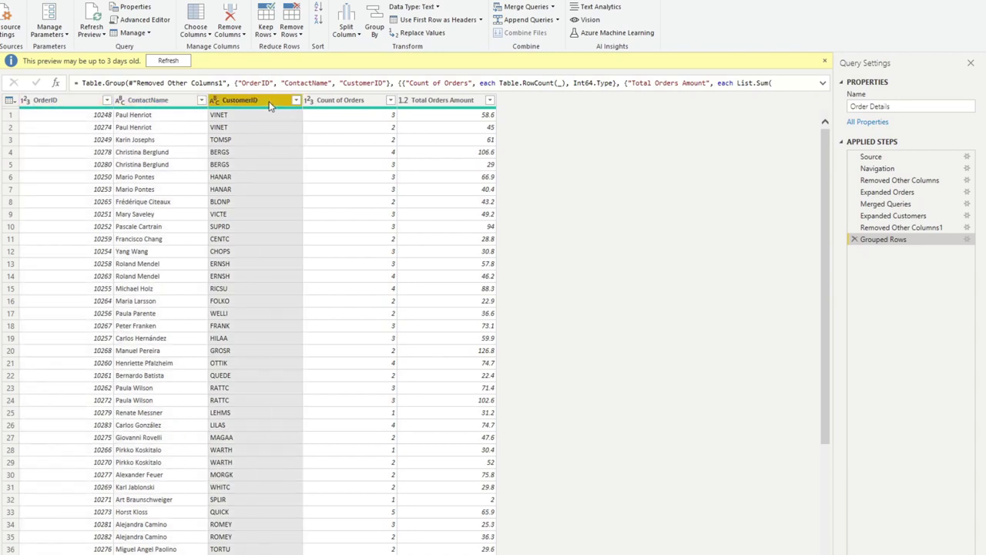
pyautogui.click(366, 108)
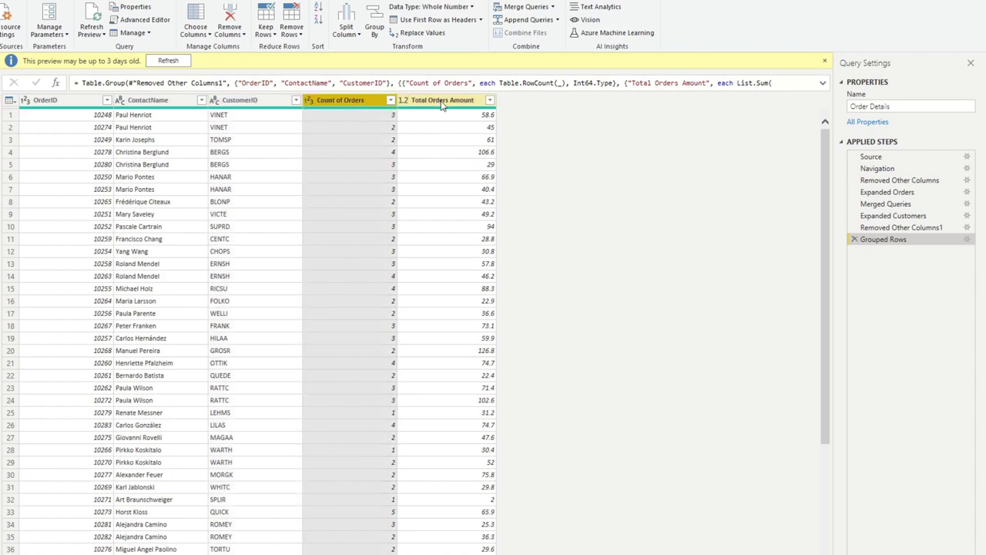
pyautogui.click(443, 107)
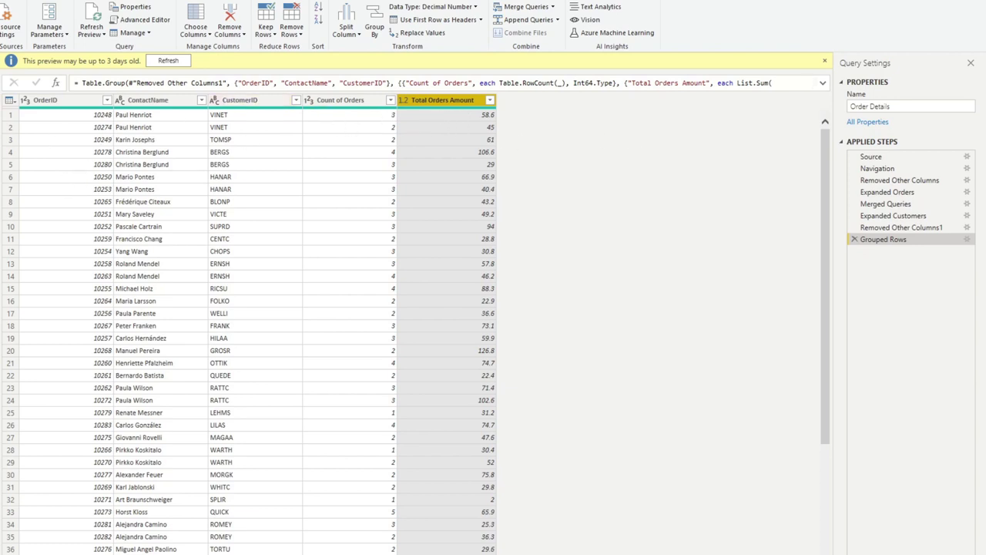
pyautogui.click(887, 192)
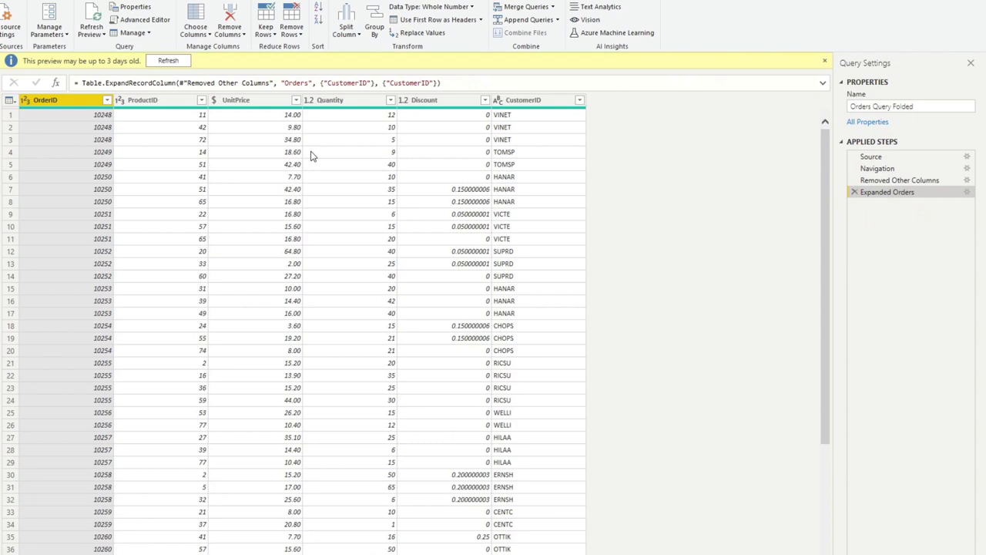
# Start an advanced Group By on OrderID and CustomerID with a Total Orders row count
pyautogui.click(460, 31)
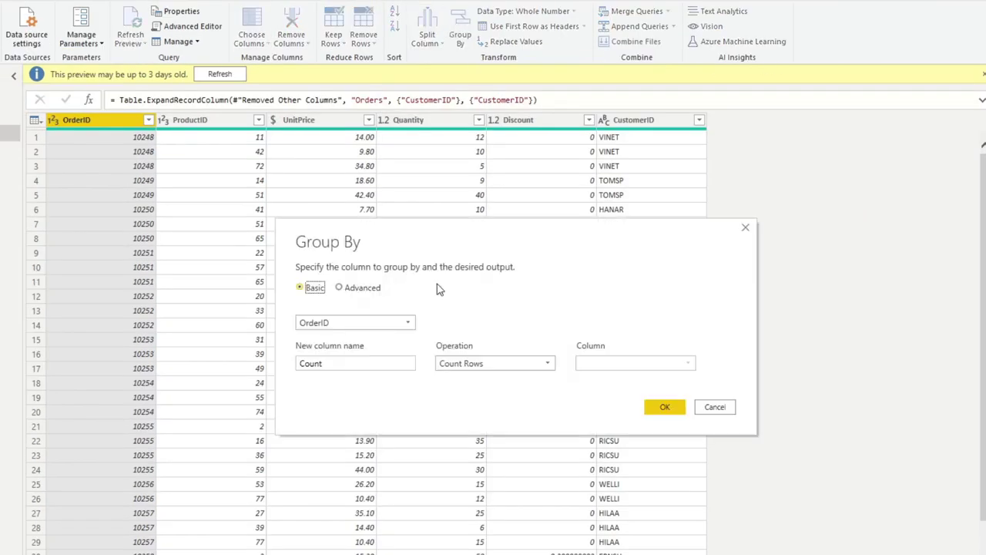
pyautogui.click(357, 289)
pyautogui.click(339, 347)
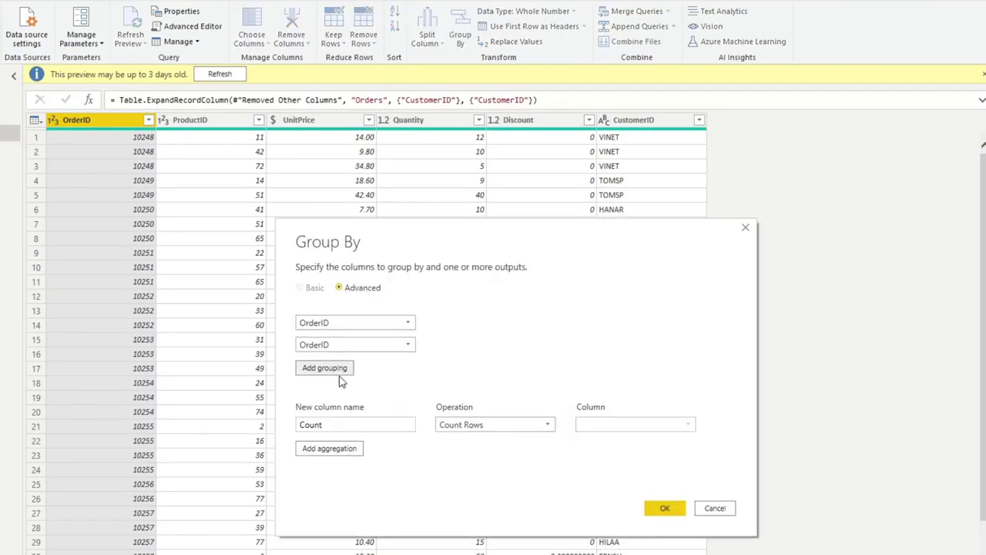
pyautogui.click(377, 330)
pyautogui.click(373, 336)
pyautogui.click(372, 342)
pyautogui.click(367, 427)
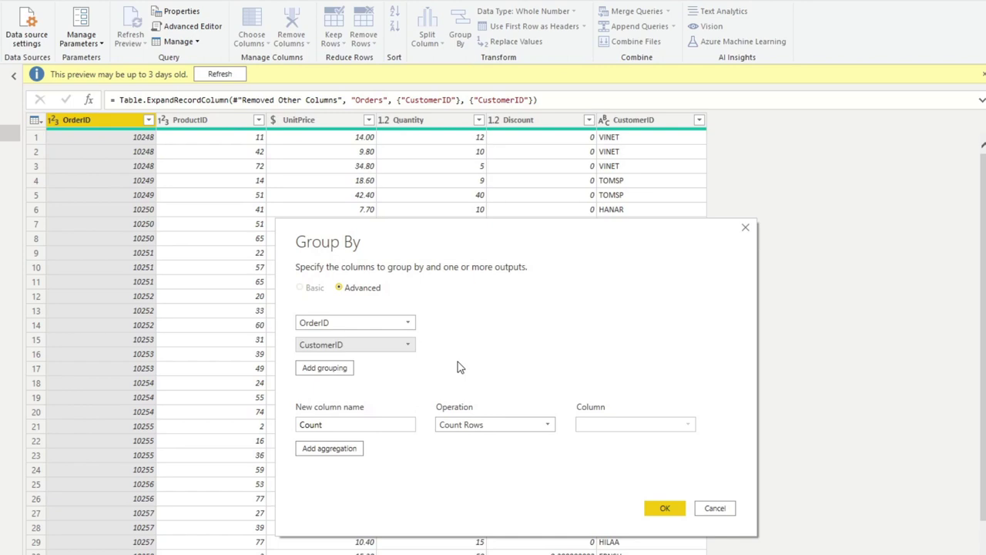
pyautogui.click(377, 422)
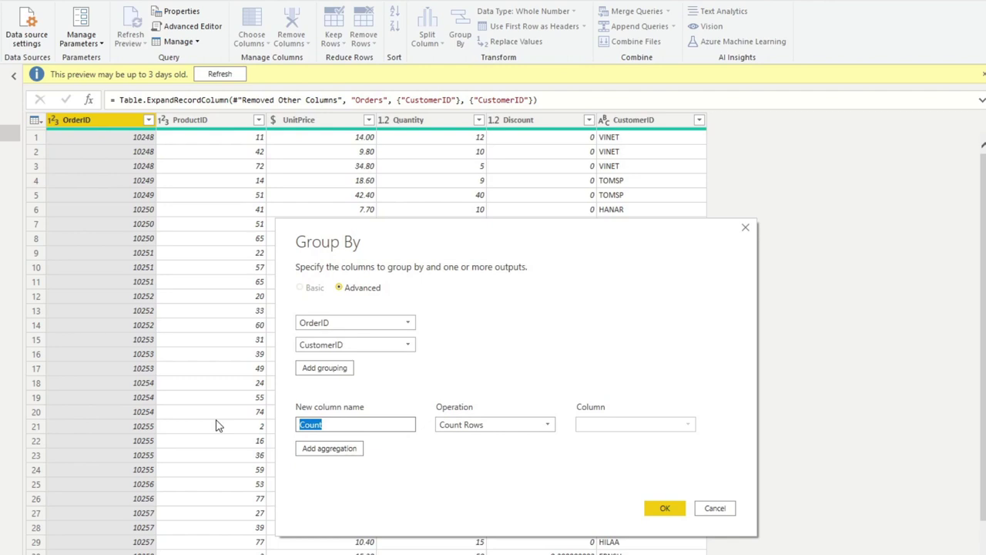
pyautogui.write('Total Orders')
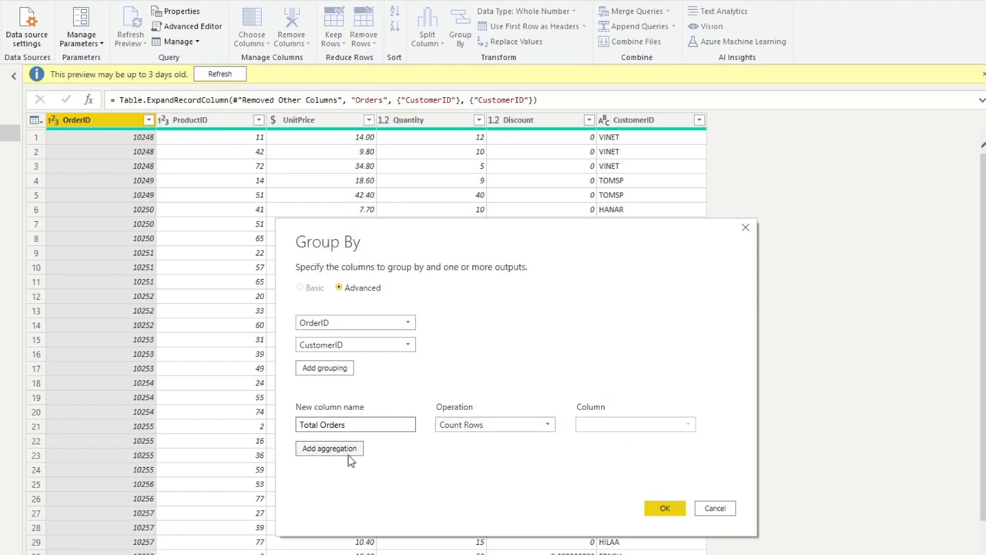
# Add a Total Unit Price aggregation summing UnitPrice and apply the grouping
pyautogui.click(349, 448)
pyautogui.click(377, 451)
pyautogui.write('Total Price')
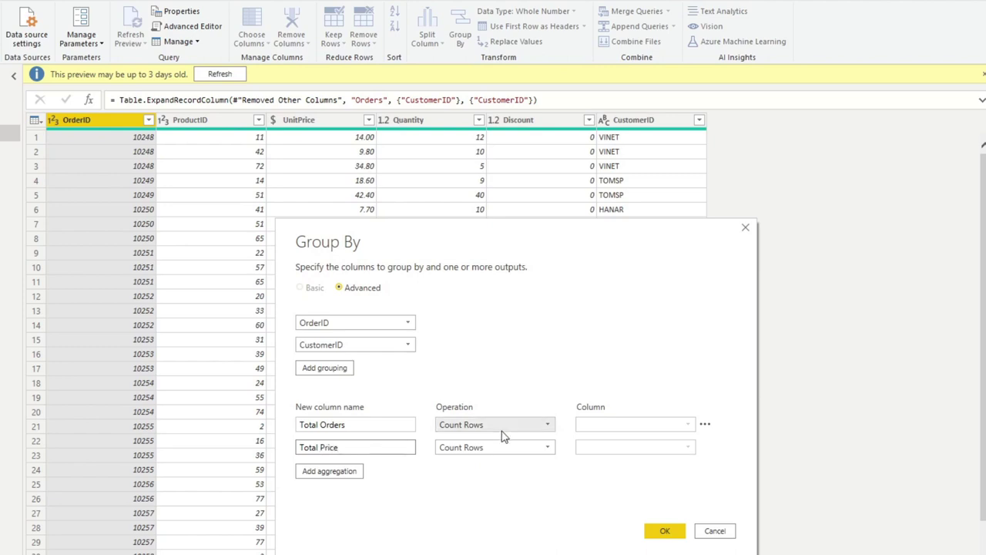
pyautogui.click(500, 447)
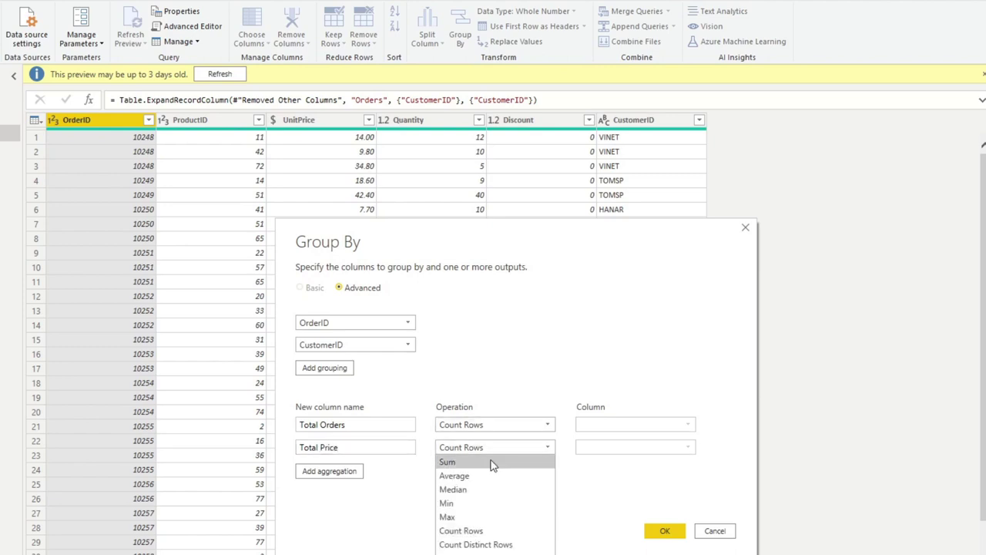
pyautogui.click(497, 461)
pyautogui.click(604, 455)
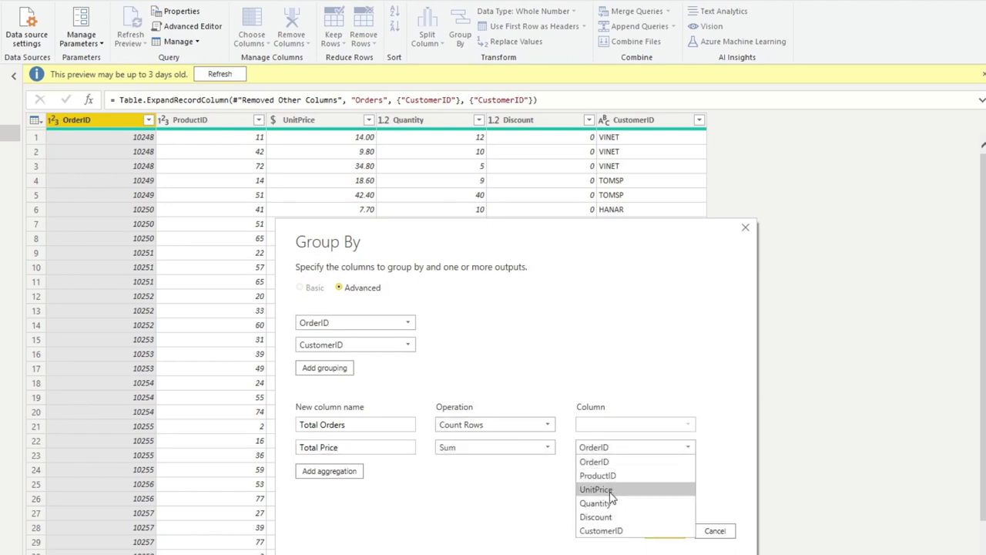
pyautogui.click(616, 489)
pyautogui.click(321, 448)
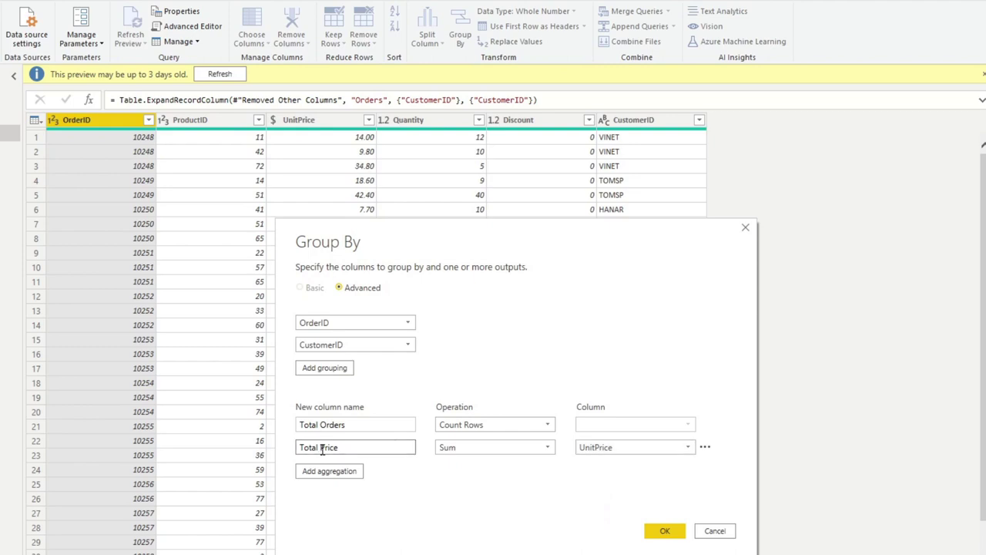
pyautogui.write('Unit')
pyautogui.click(655, 528)
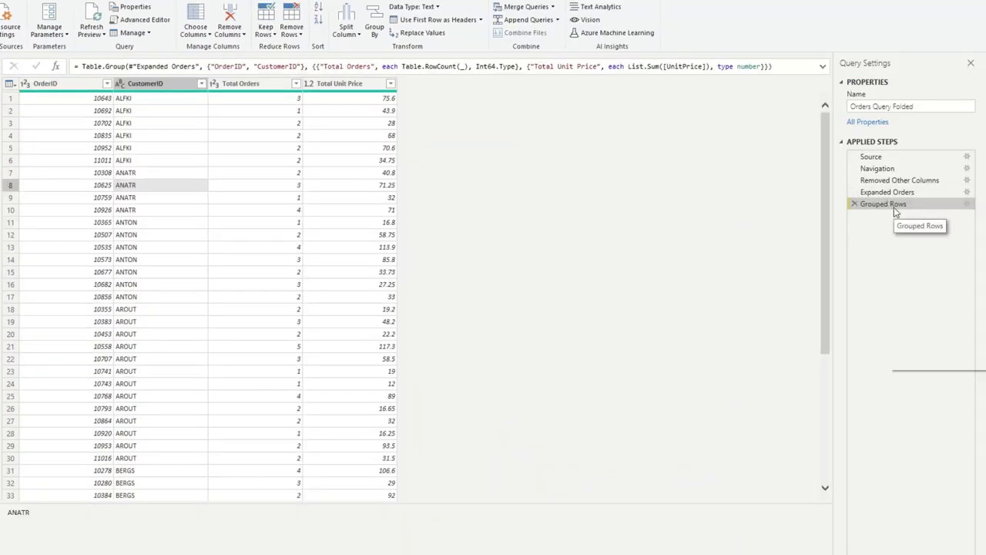
# View the native SQL query for the Grouped Rows step
pyautogui.rightClick(892, 205)
pyautogui.click(931, 338)
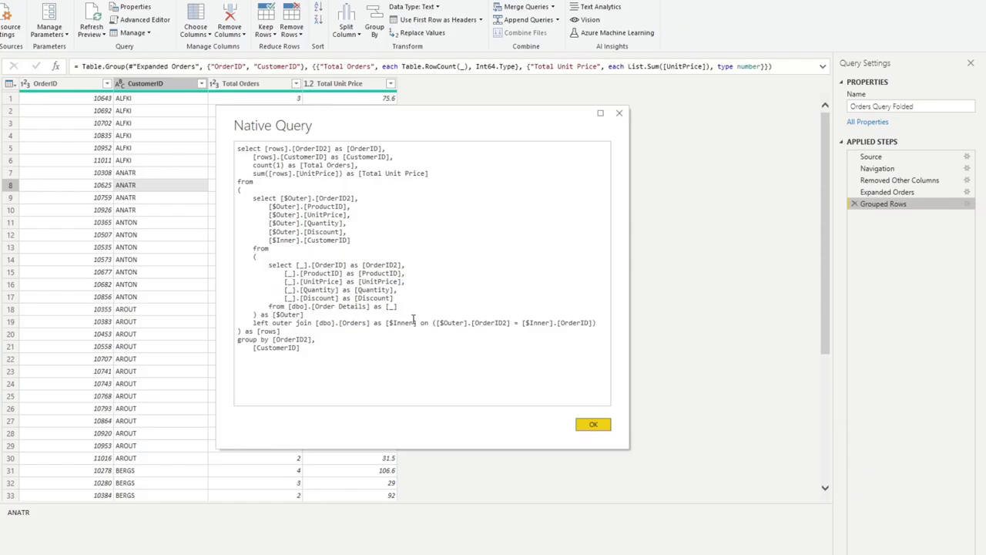
# Close the native query and confirm Order Details' Grouped Rows step offers no native query
pyautogui.click(619, 114)
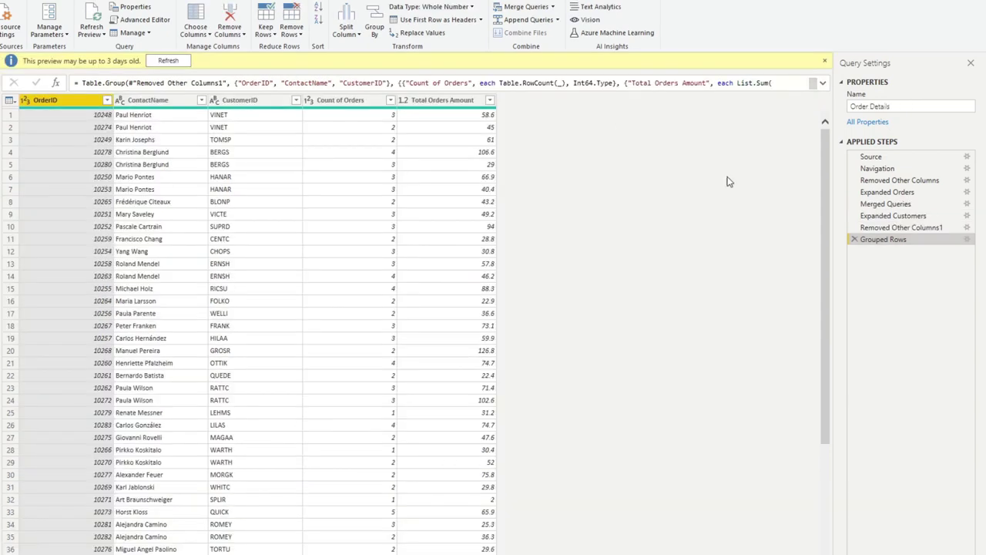
pyautogui.rightClick(898, 246)
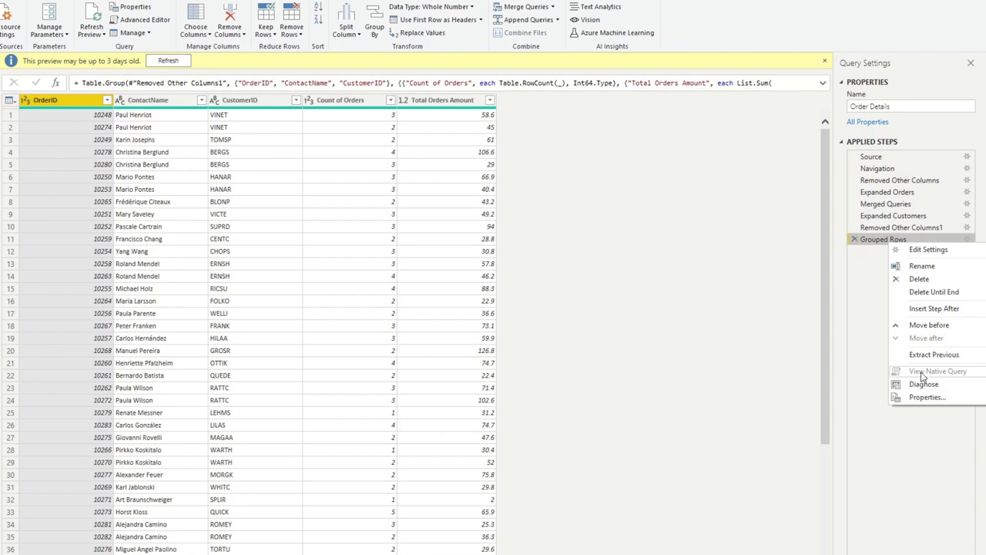
pyautogui.click(880, 274)
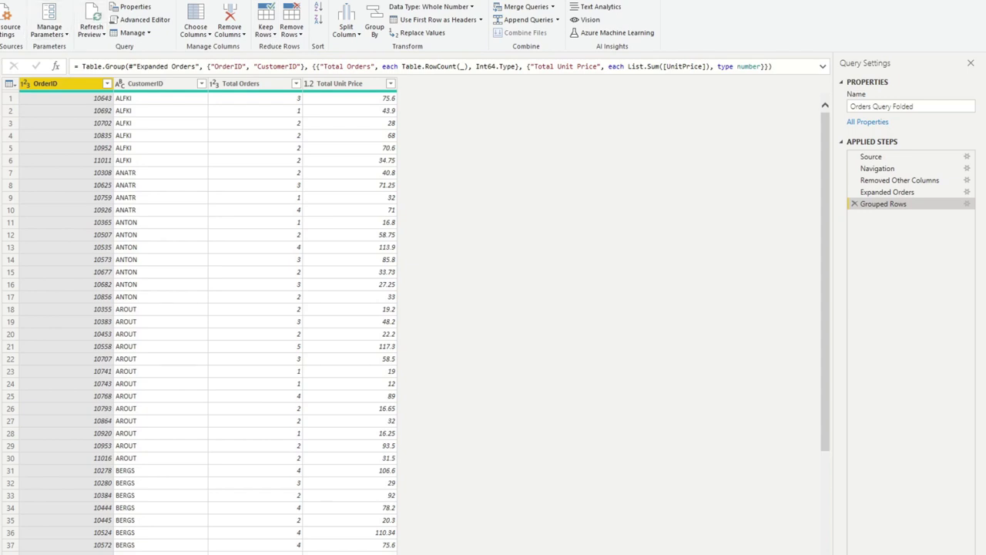
# Merge the grouped orders with Customers, matching CustomerID in both tables
pyautogui.click(497, 6)
pyautogui.click(333, 262)
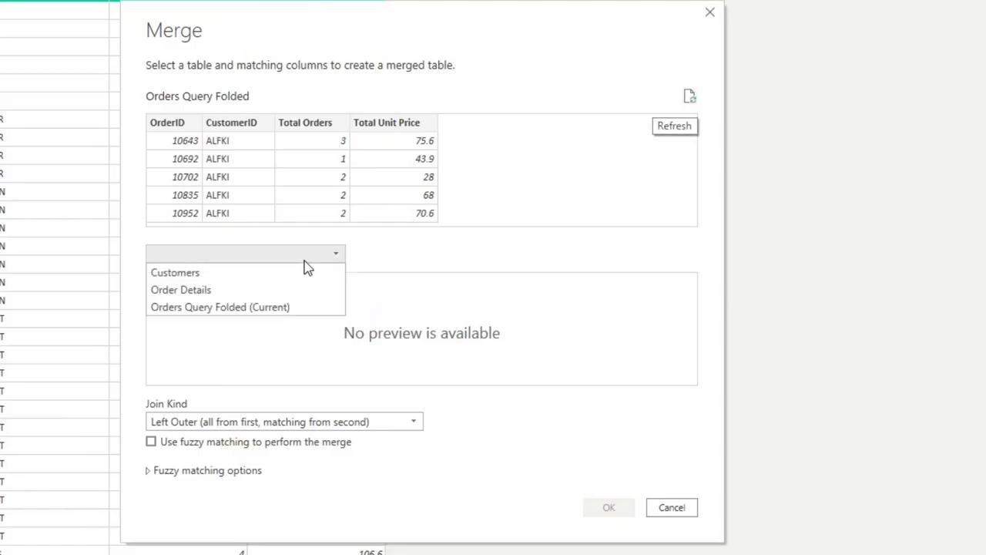
pyautogui.click(238, 274)
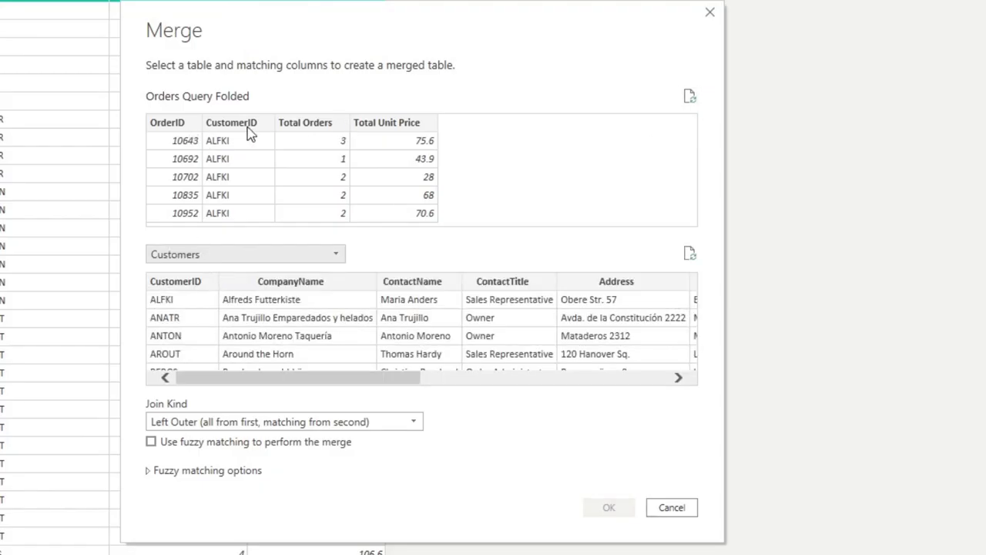
pyautogui.click(181, 281)
pyautogui.click(240, 128)
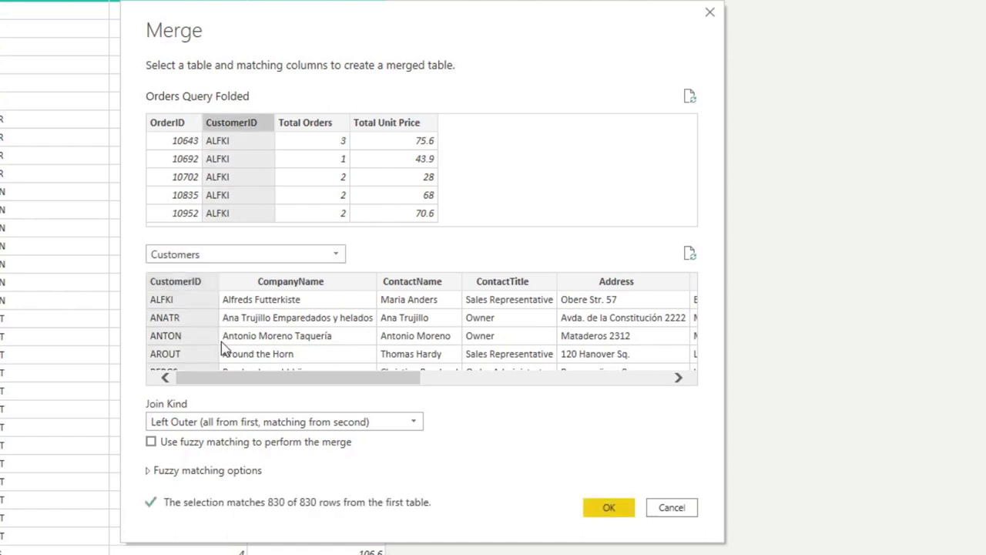
pyautogui.click(607, 508)
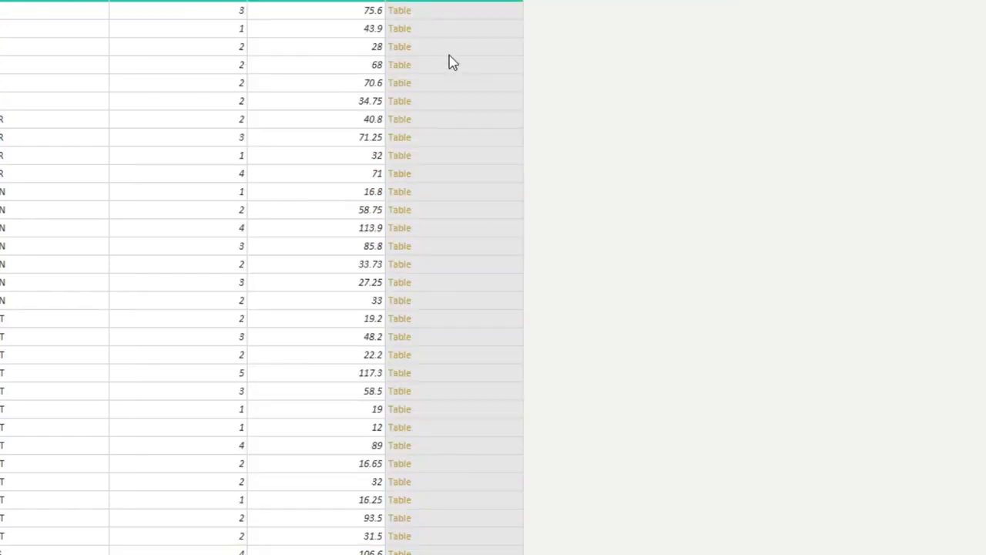
# Expand only ContactName from Customers, without the column-name prefix
pyautogui.click(513, 153)
pyautogui.click(348, 242)
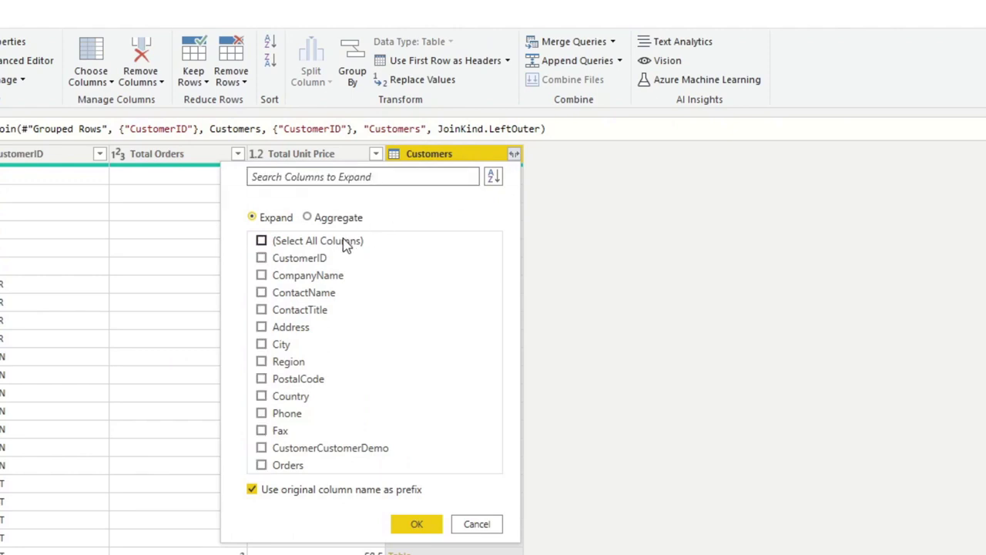
pyautogui.click(308, 491)
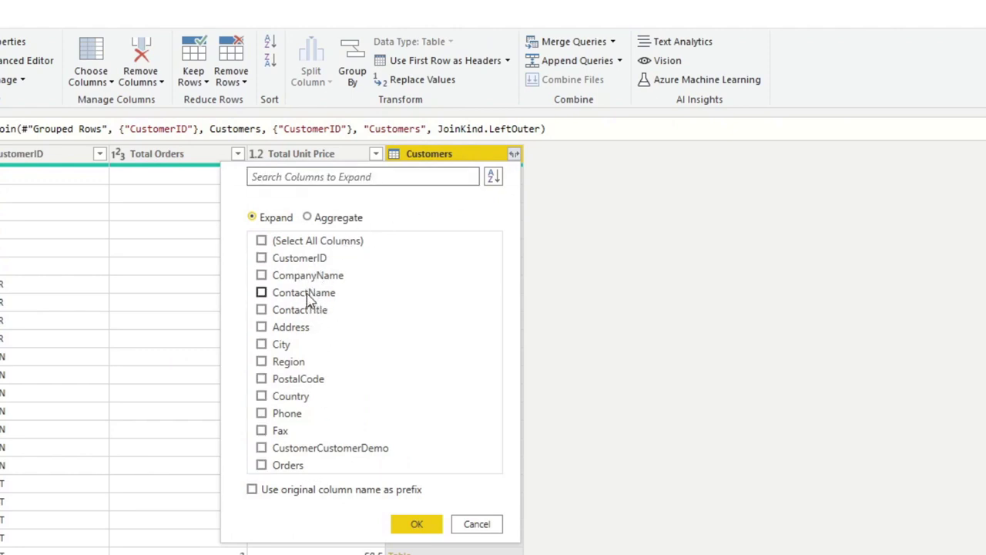
pyautogui.click(311, 295)
pyautogui.click(413, 528)
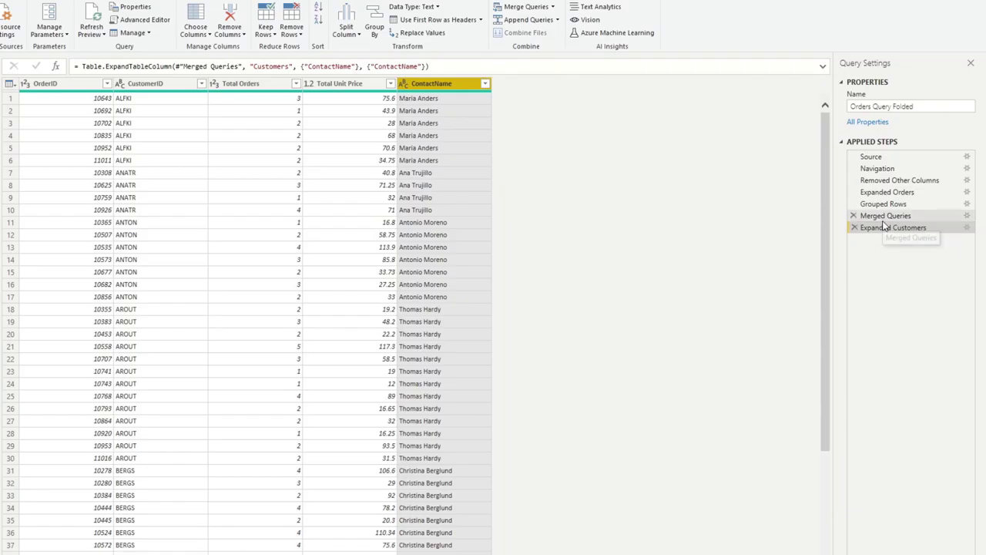
# Compare the Merged Queries and Expanded Customers steps and their step options
pyautogui.click(884, 220)
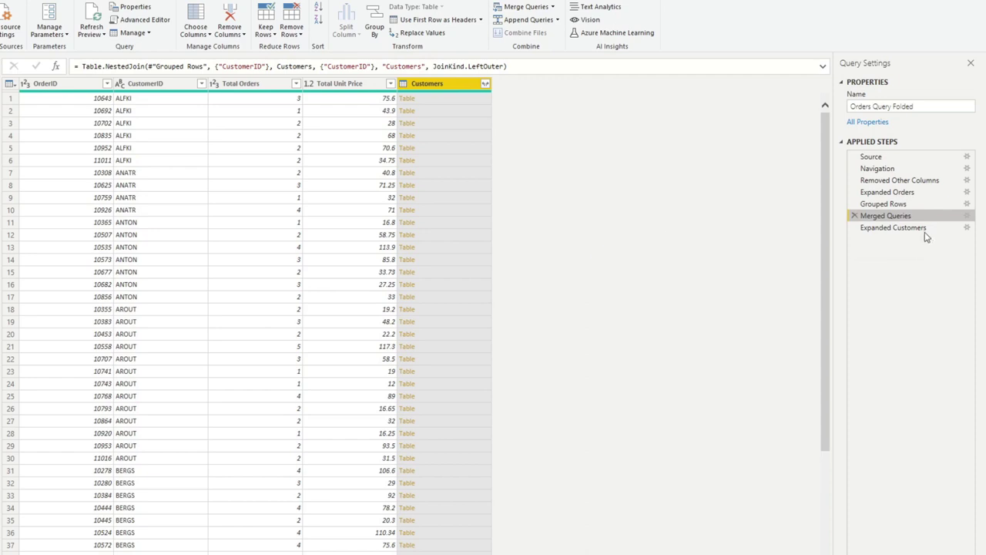
pyautogui.click(915, 228)
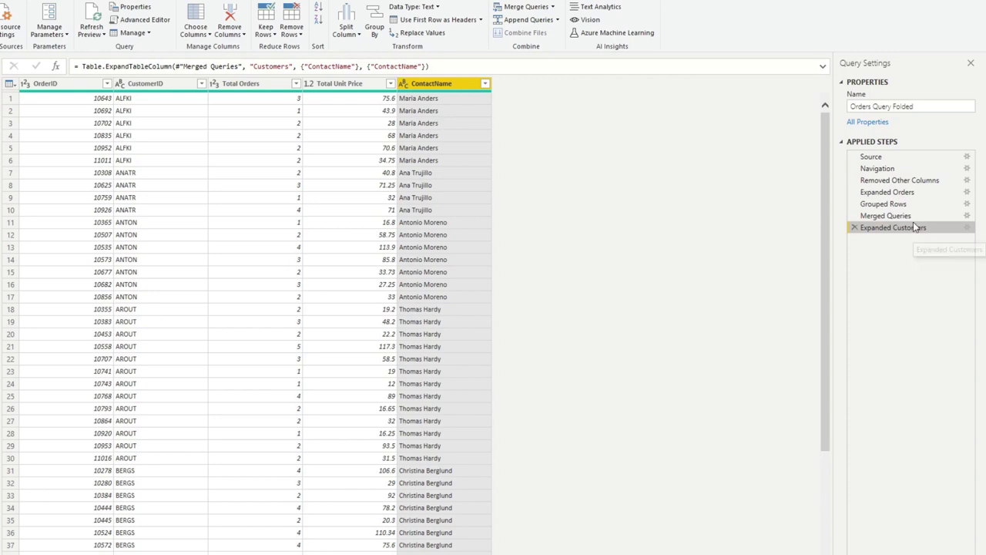
pyautogui.click(892, 218)
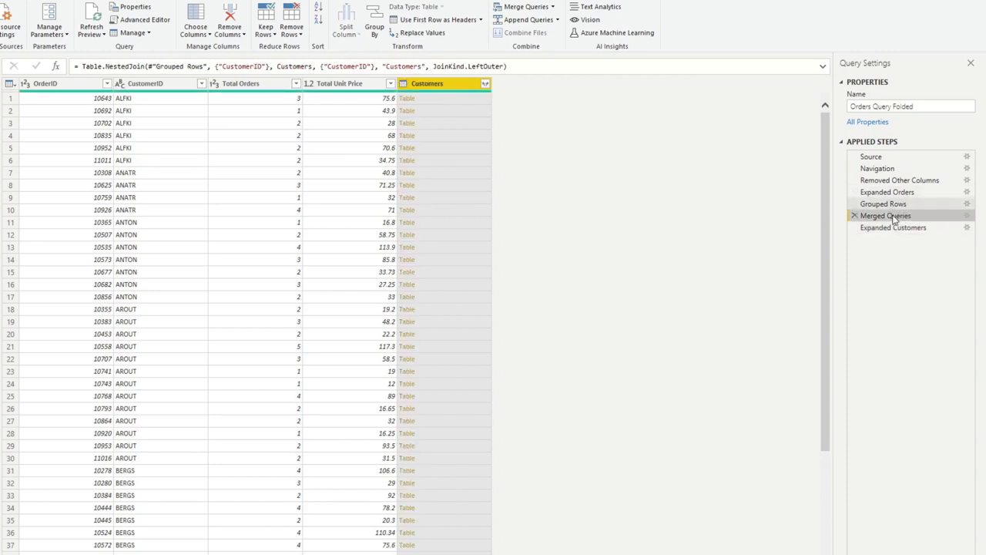
pyautogui.rightClick(894, 222)
pyautogui.click(871, 242)
pyautogui.click(883, 230)
pyautogui.rightClick(886, 230)
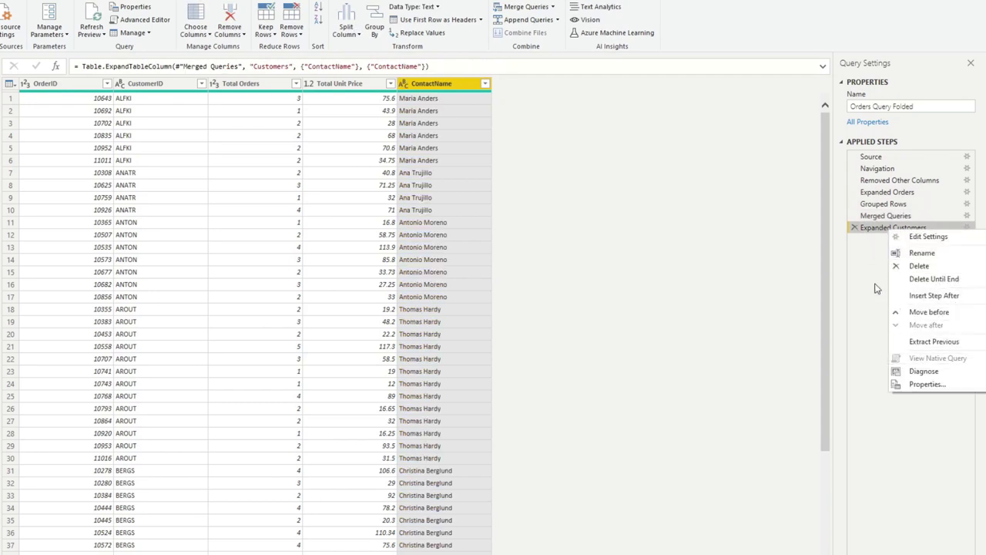
pyautogui.click(876, 288)
# Show the native SQL for the Merged Queries step
pyautogui.click(890, 216)
pyautogui.rightClick(890, 217)
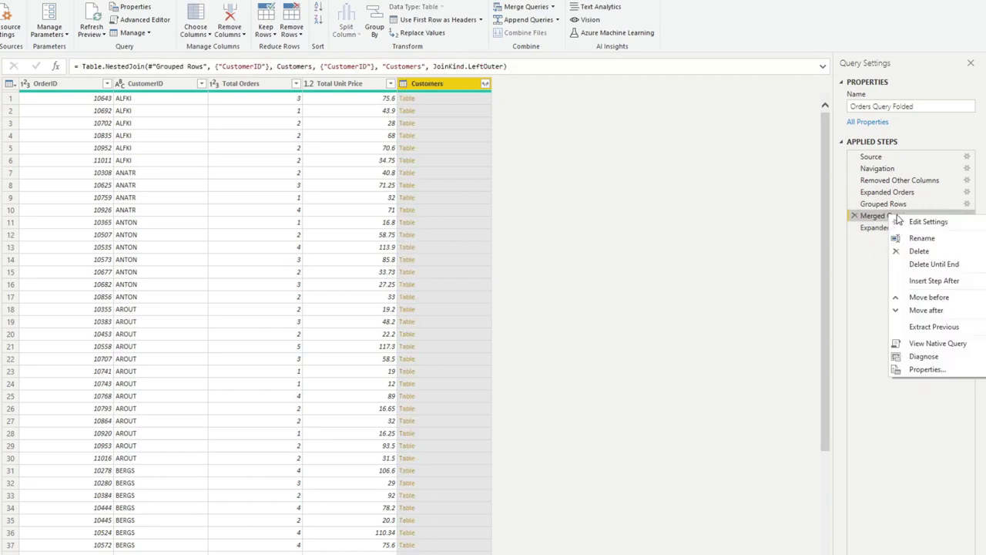
pyautogui.click(932, 343)
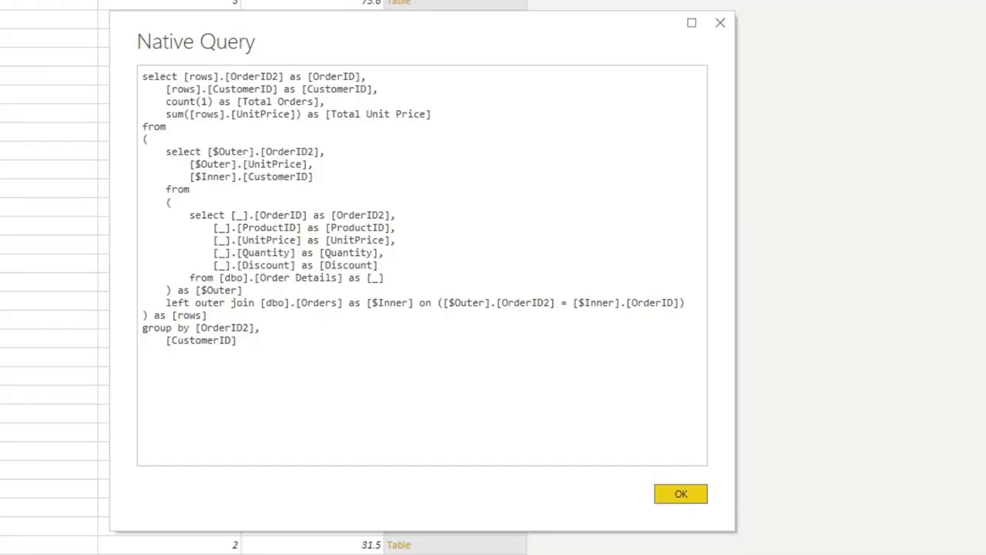